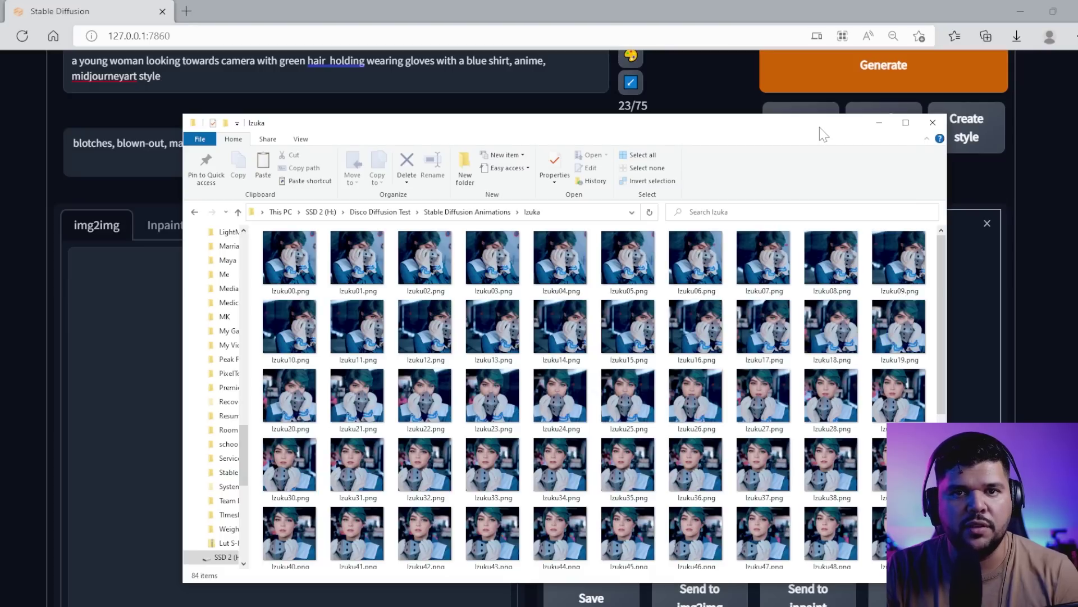
# Resize and reposition the Izuka folder window so the frames line up in two columns
pyautogui.moveTo(820, 127); pyautogui.dragTo(757, 101)
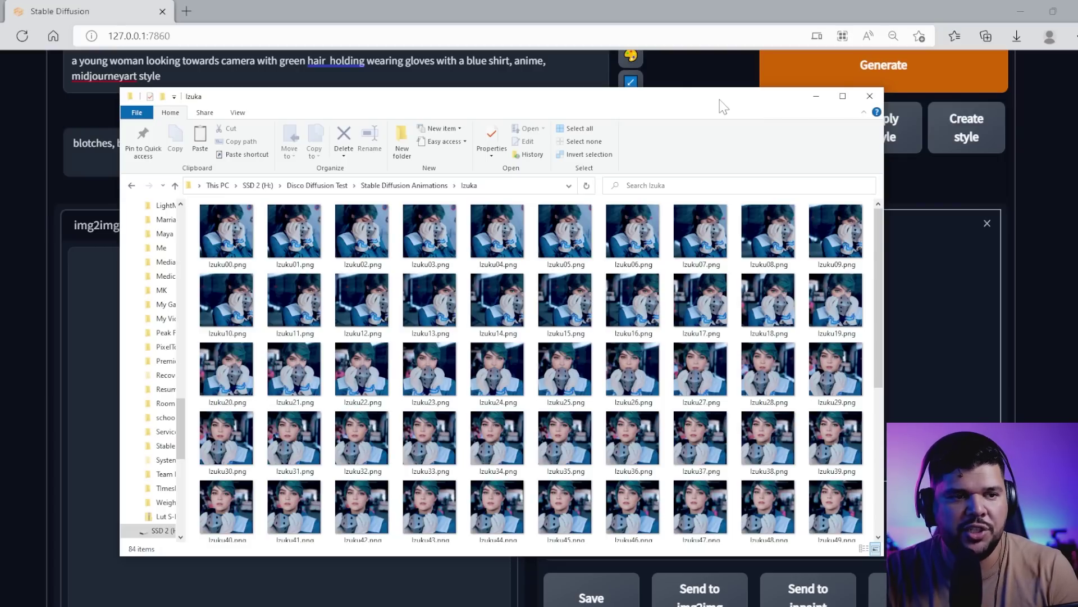
pyautogui.moveTo(683, 101); pyautogui.dragTo(648, 52)
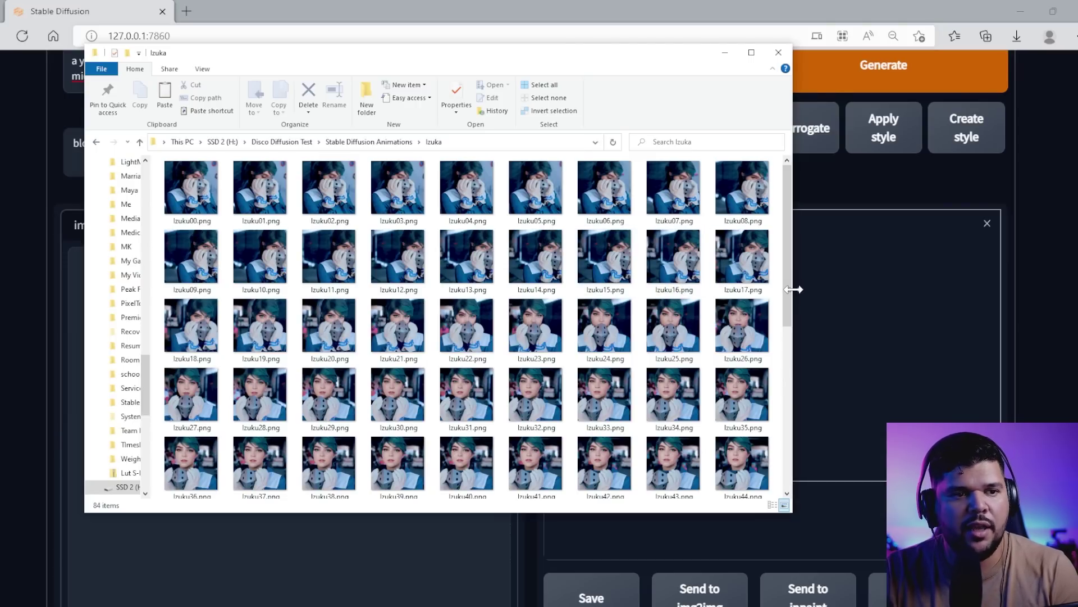
pyautogui.moveTo(792, 290); pyautogui.dragTo(341, 296)
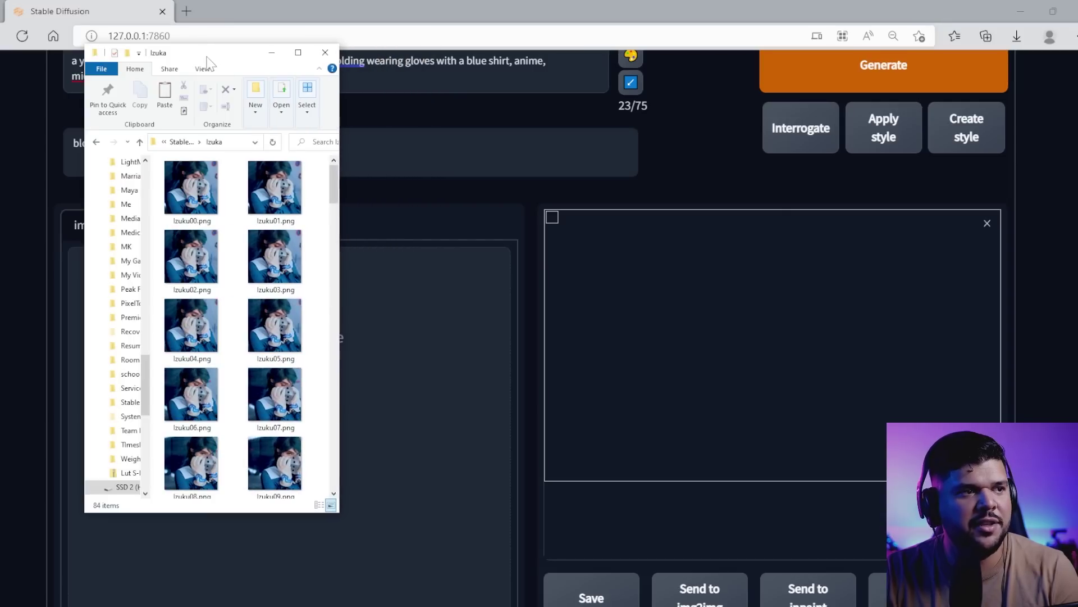
pyautogui.moveTo(208, 62); pyautogui.dragTo(388, 58)
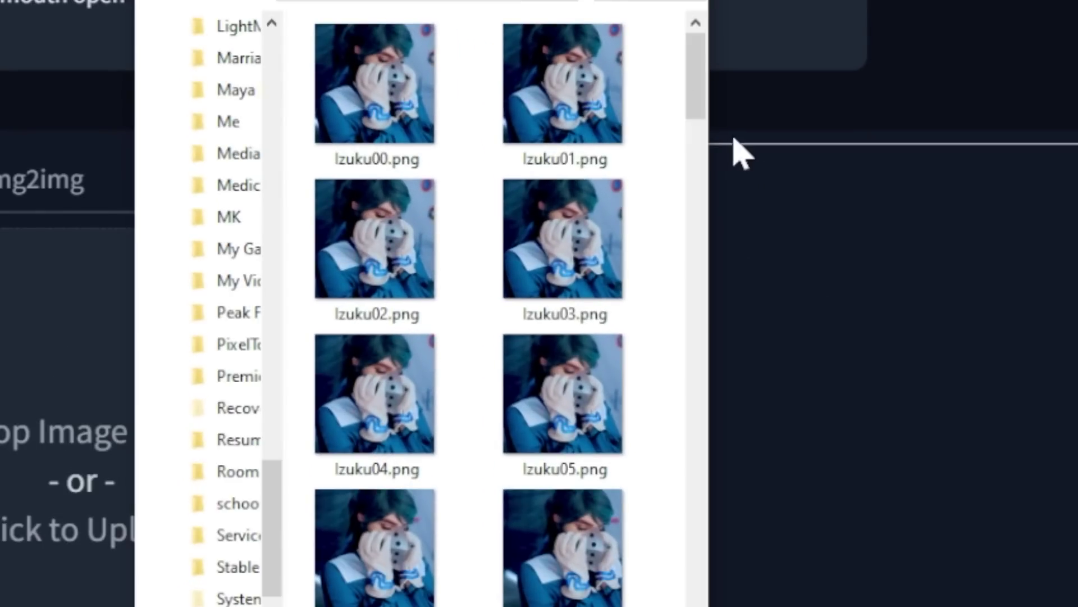
pyautogui.moveTo(715, 155)
pyautogui.mouseDown()
pyautogui.moveTo(698, 155)
pyautogui.moveTo(714, 158)
pyautogui.mouseUp()
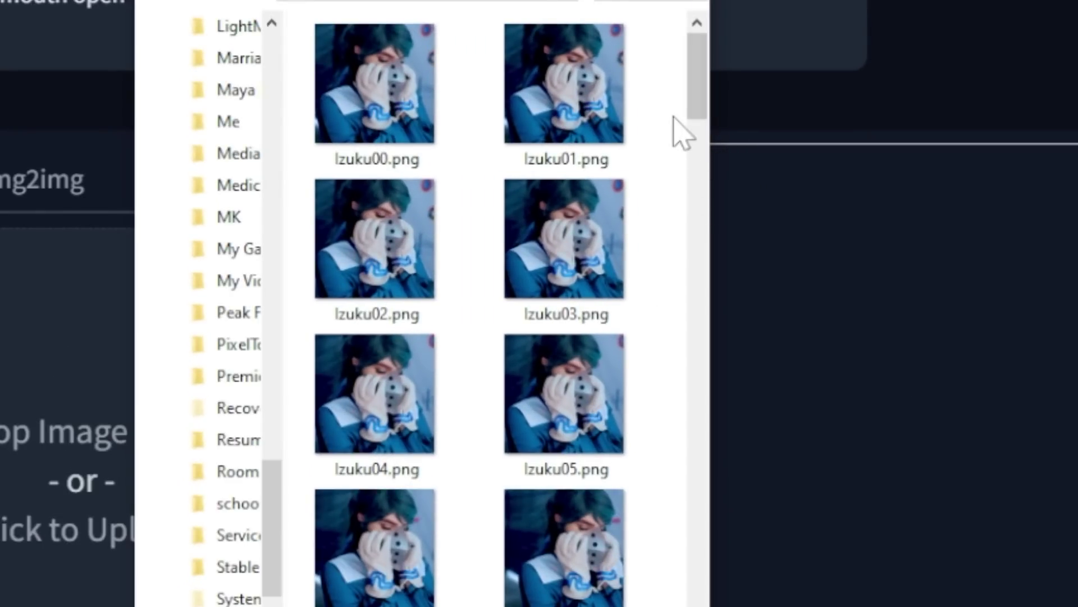
# Delete the right column of odd-numbered Izuku frames
pyautogui.moveTo(660, 99); pyautogui.dragTo(535, 606)
pyautogui.rightClick(555, 604)
pyautogui.press('Delete')
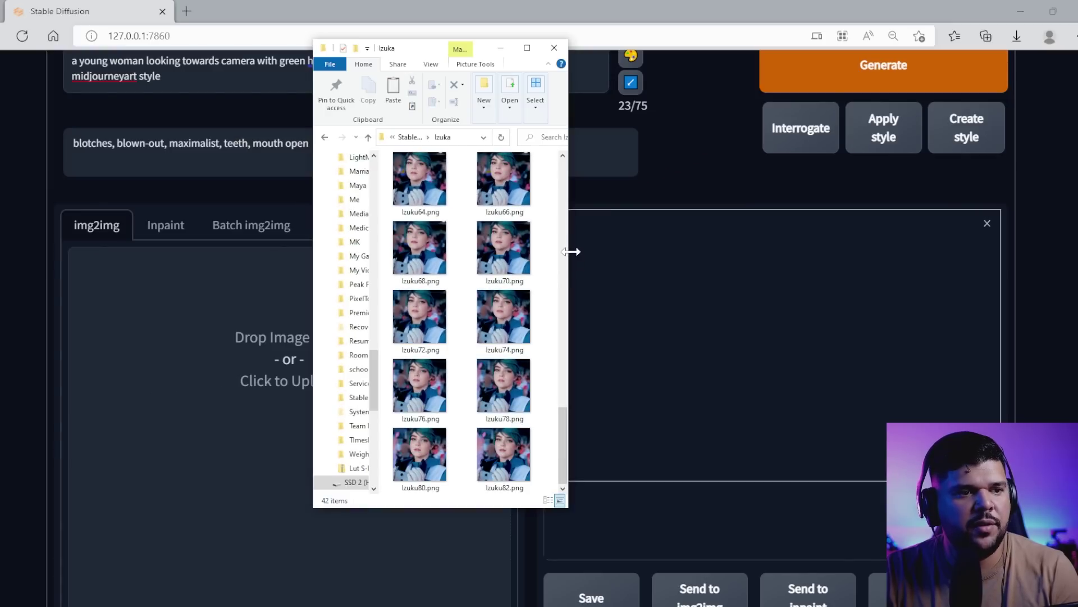
# Enlarge and move the folder window to show all 42 remaining frames clear of the upload area
pyautogui.moveTo(569, 250); pyautogui.dragTo(862, 255)
pyautogui.scroll(2, 808, 410)
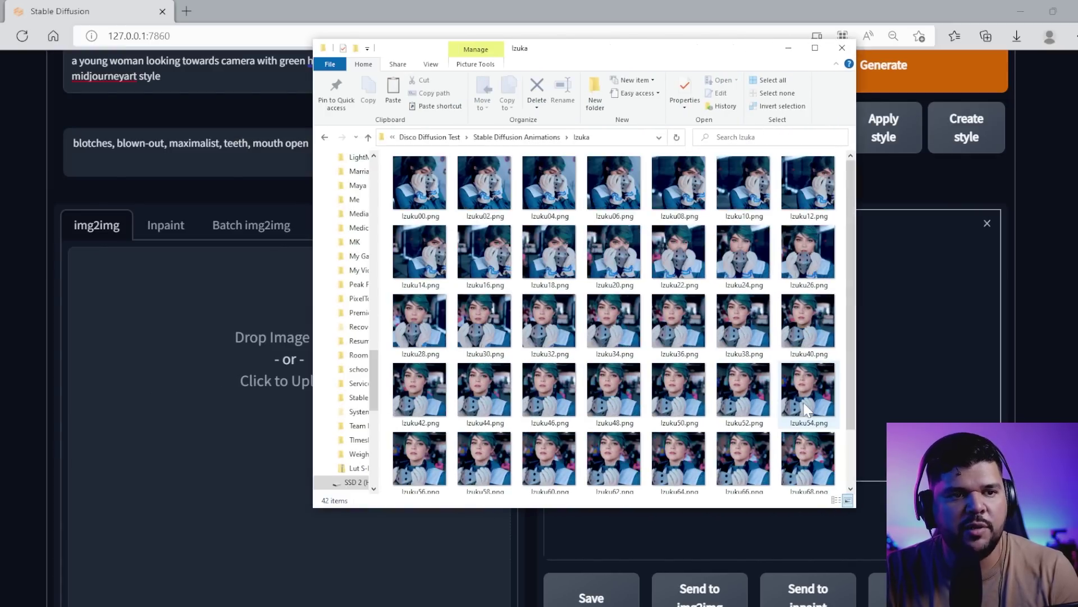
pyautogui.moveTo(731, 57); pyautogui.dragTo(533, 56)
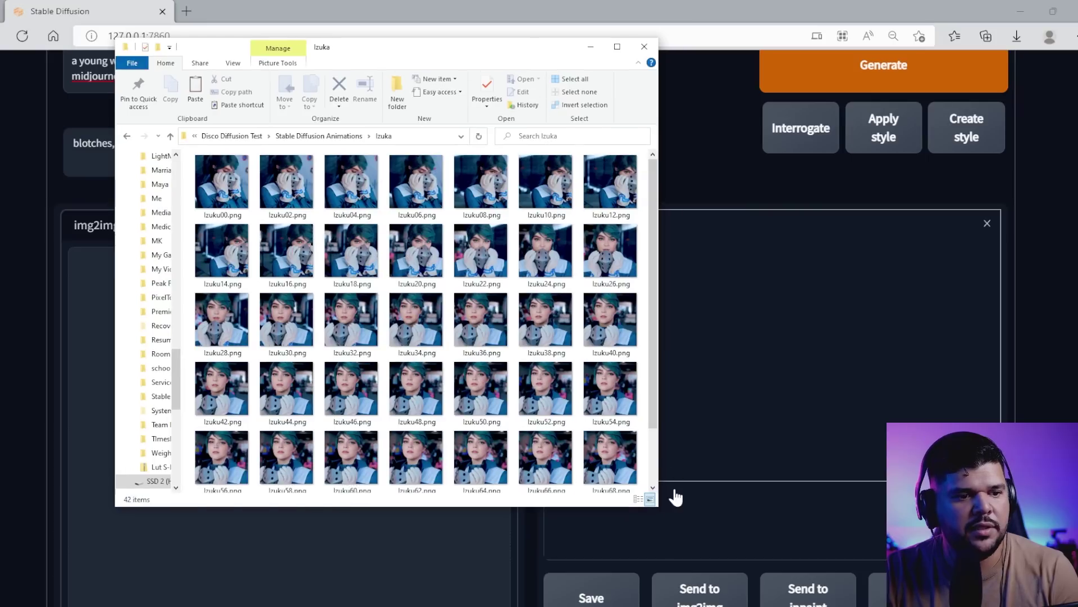
pyautogui.moveTo(657, 506); pyautogui.dragTo(820, 540)
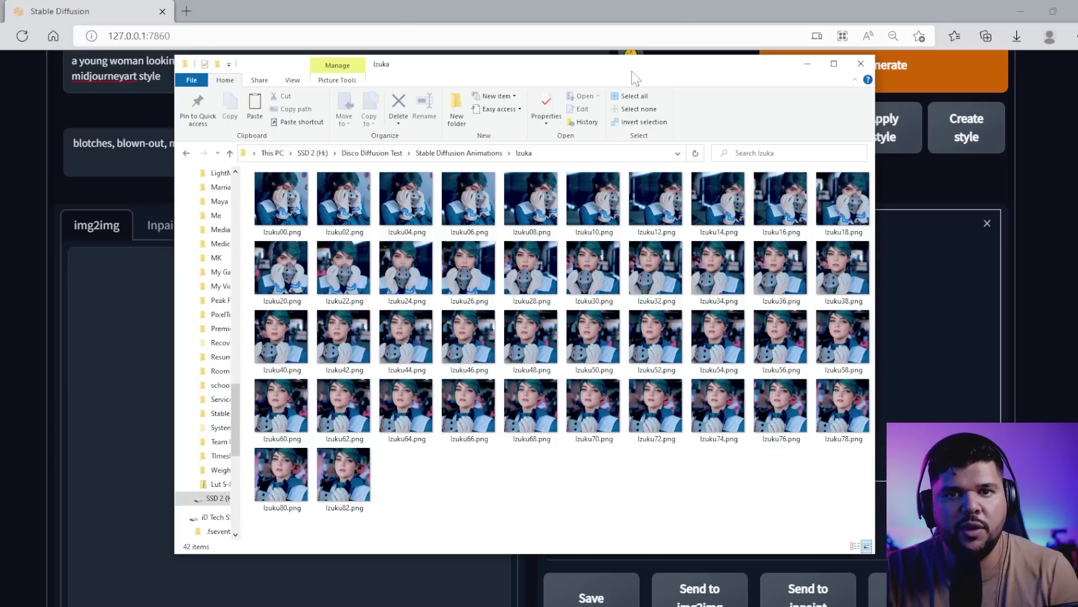
pyautogui.moveTo(632, 72); pyautogui.dragTo(764, 75)
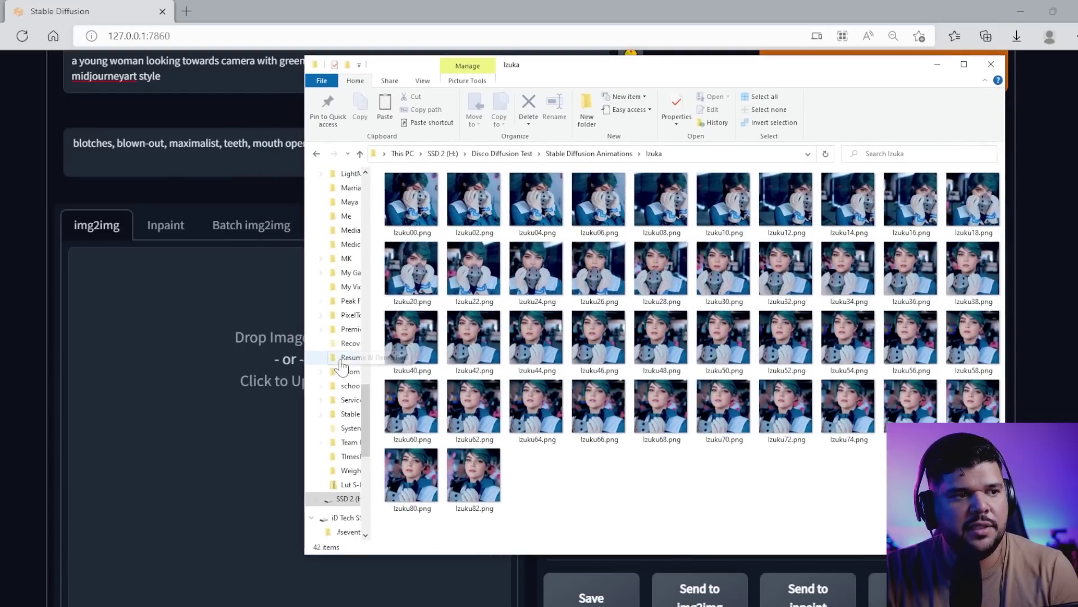
pyautogui.moveTo(531, 78); pyautogui.dragTo(559, 65)
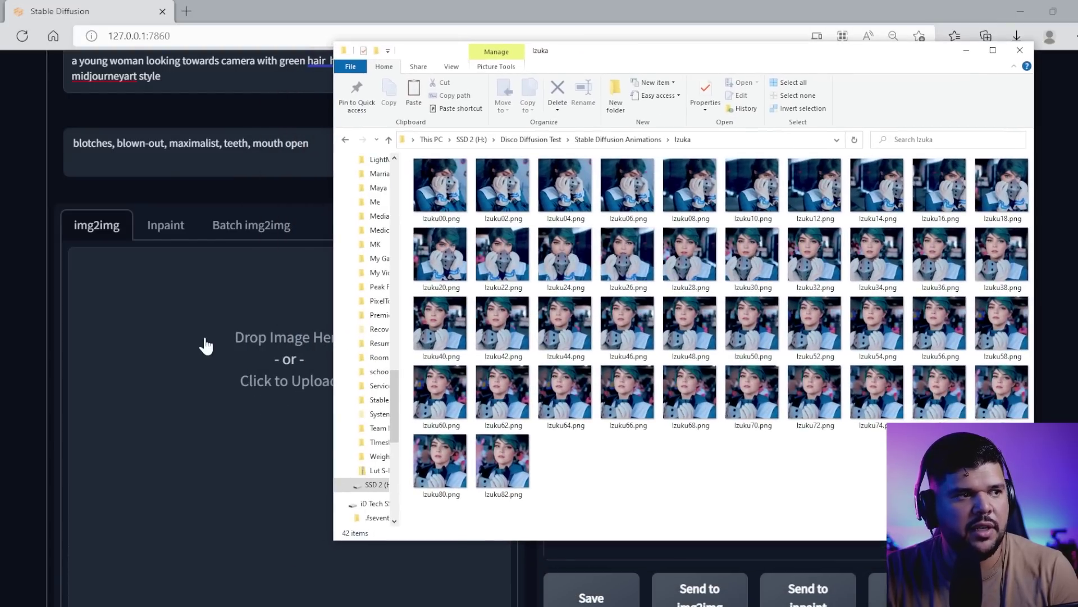
pyautogui.scroll(1, 206, 345)
# Drag Izuku46.png from the Izuka folder into the img2img upload box
pyautogui.click(440, 188)
pyautogui.click(636, 342)
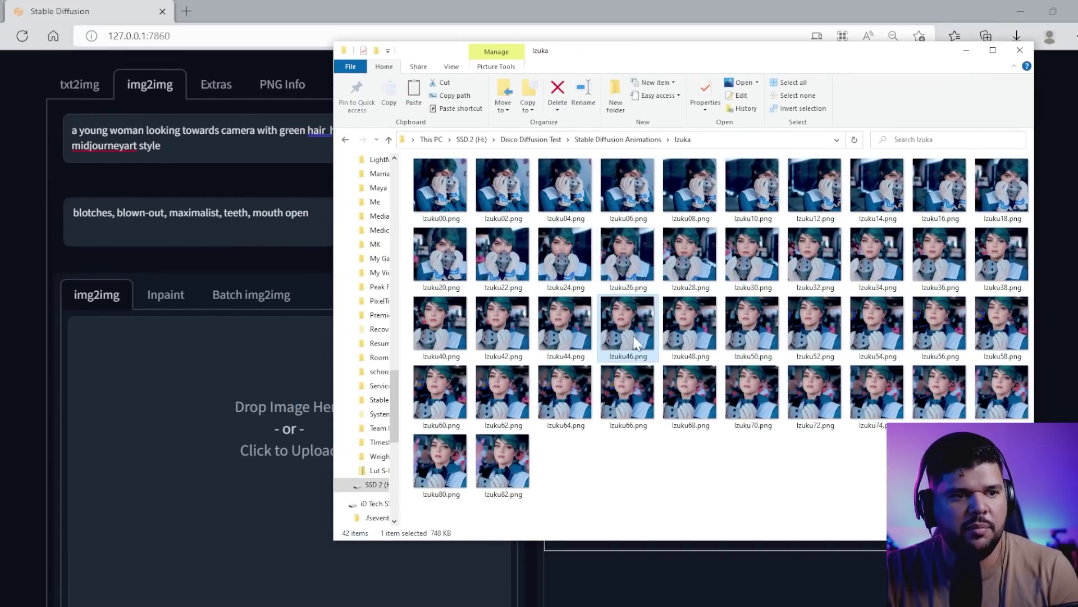
pyautogui.moveTo(636, 343); pyautogui.dragTo(289, 494)
pyautogui.scroll(-4, 410, 430)
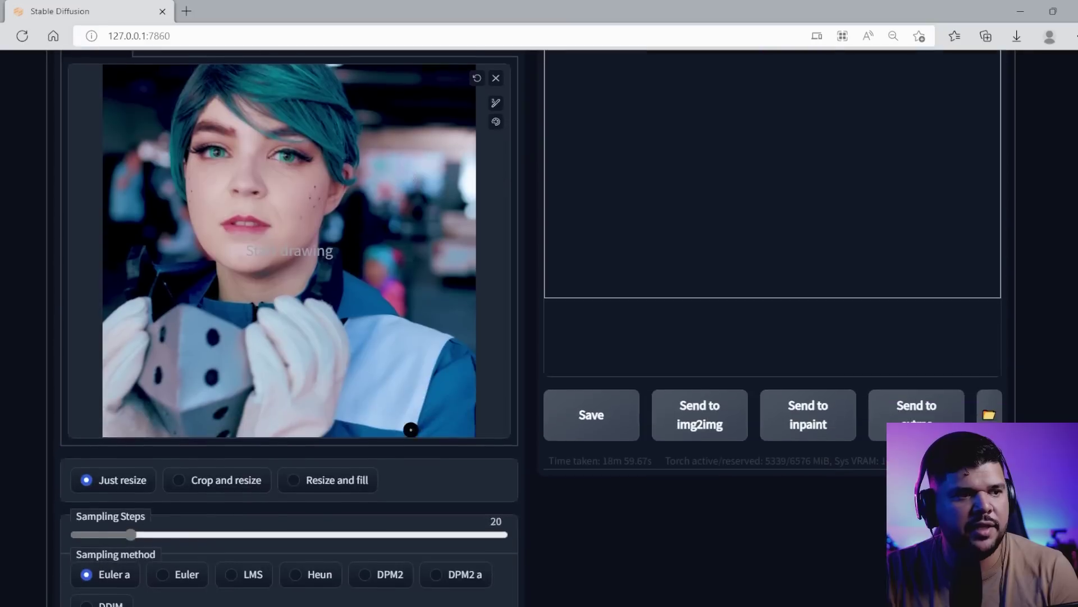
pyautogui.scroll(-3, 491, 467)
pyautogui.scroll(6, 580, 477)
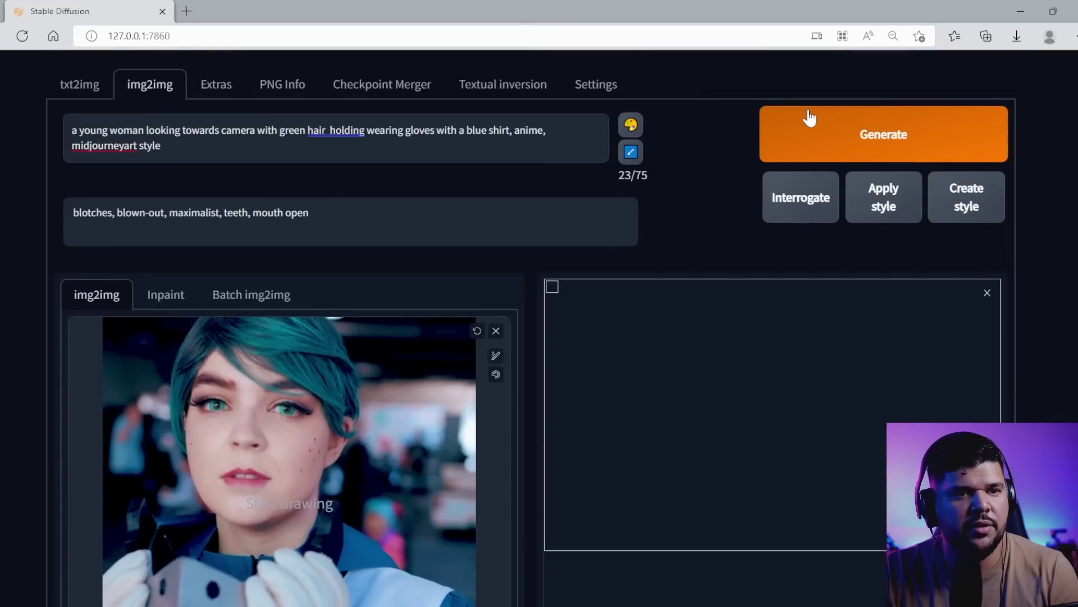
# Generate the anime-style version of Izuku46.png with the green-hair prompt at CFG 30, 20 steps
pyautogui.click(809, 118)
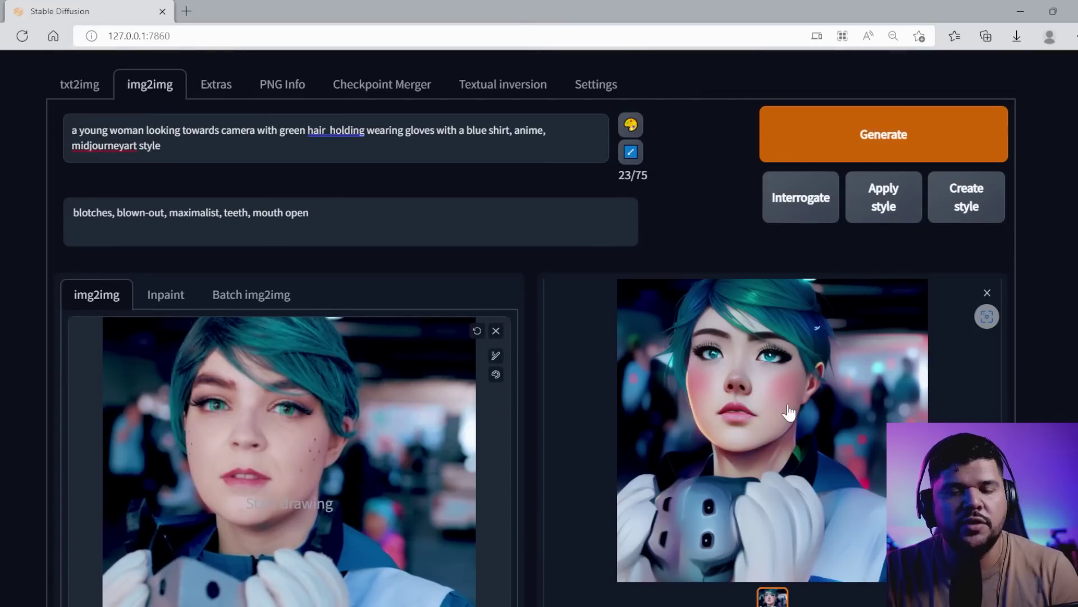
pyautogui.scroll(-3, 814, 402)
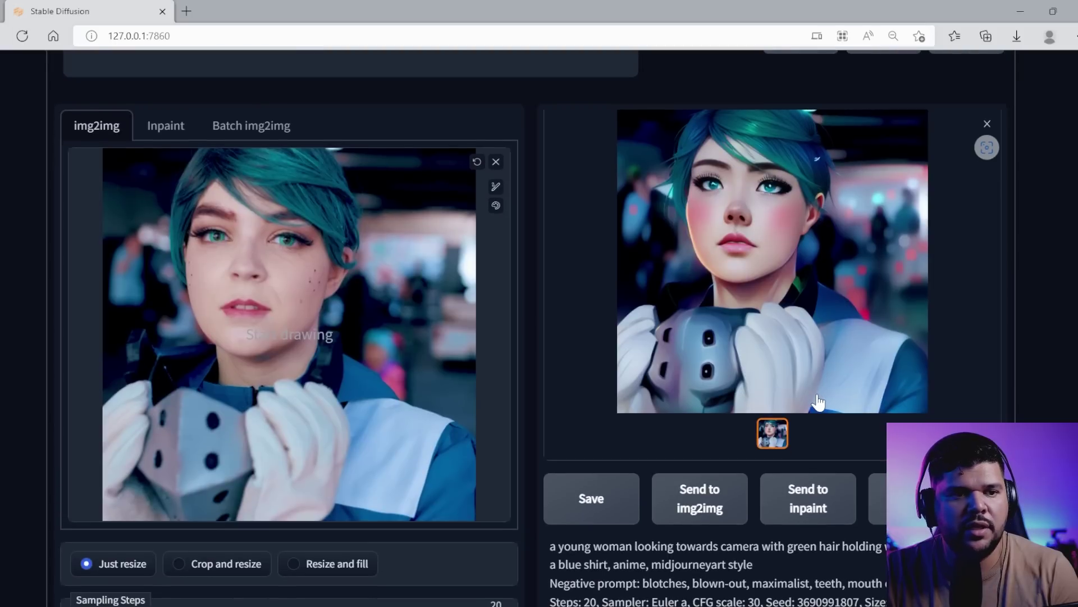
pyautogui.scroll(-3, 816, 403)
pyautogui.scroll(6, 814, 414)
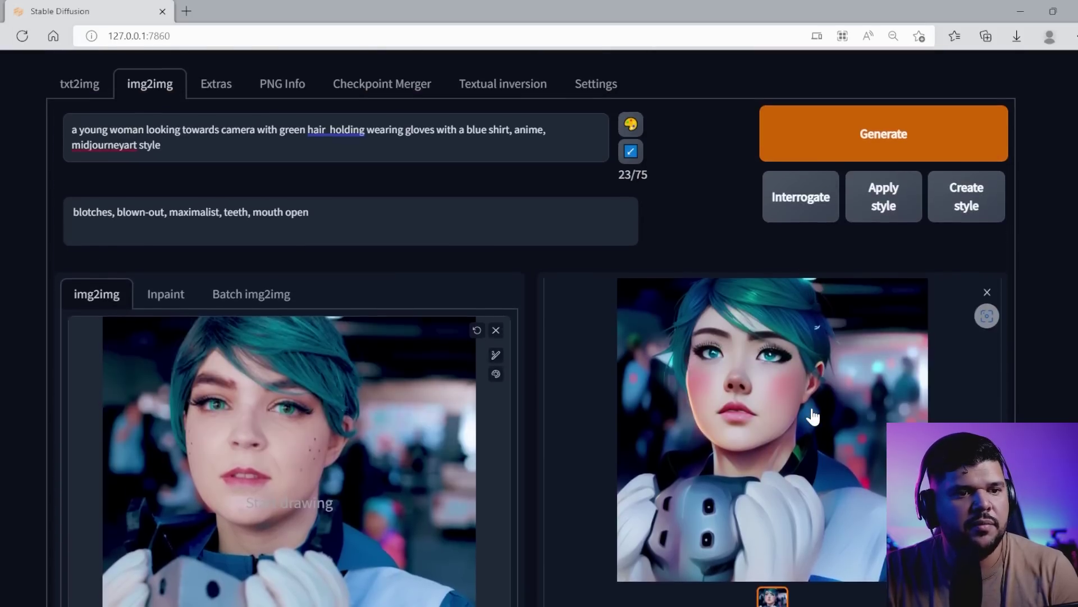
pyautogui.scroll(-3, 801, 414)
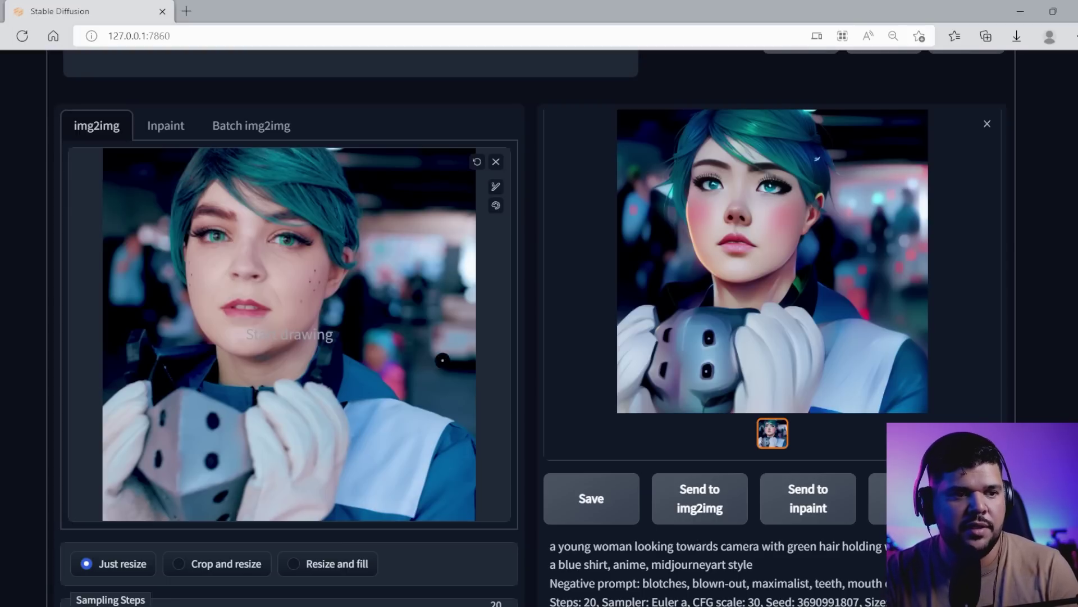
pyautogui.scroll(-2, 539, 427)
pyautogui.scroll(2, 539, 427)
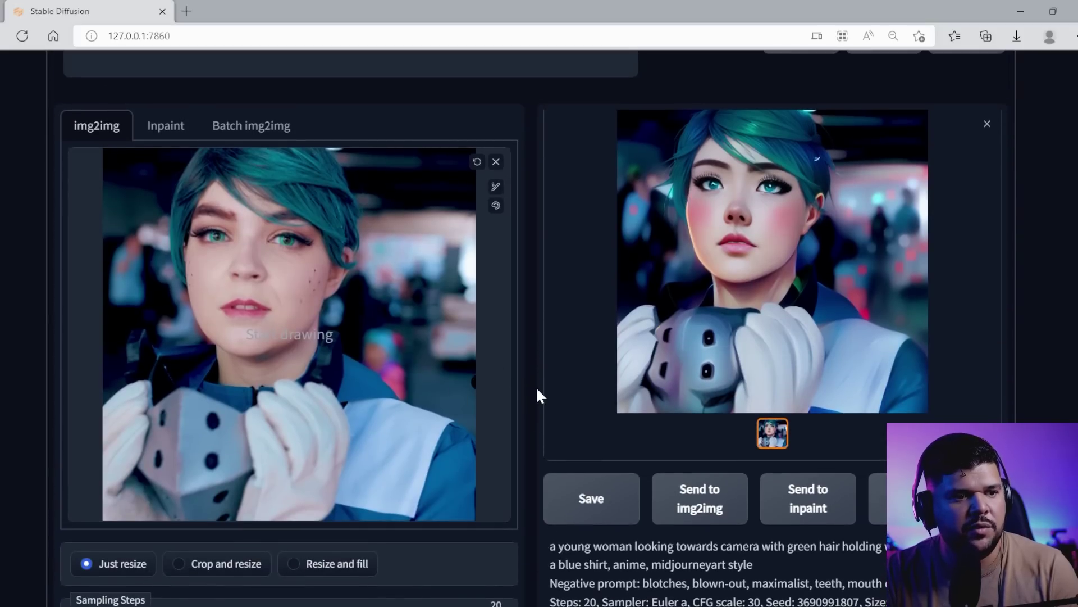
pyautogui.scroll(3, 538, 391)
pyautogui.click(161, 145)
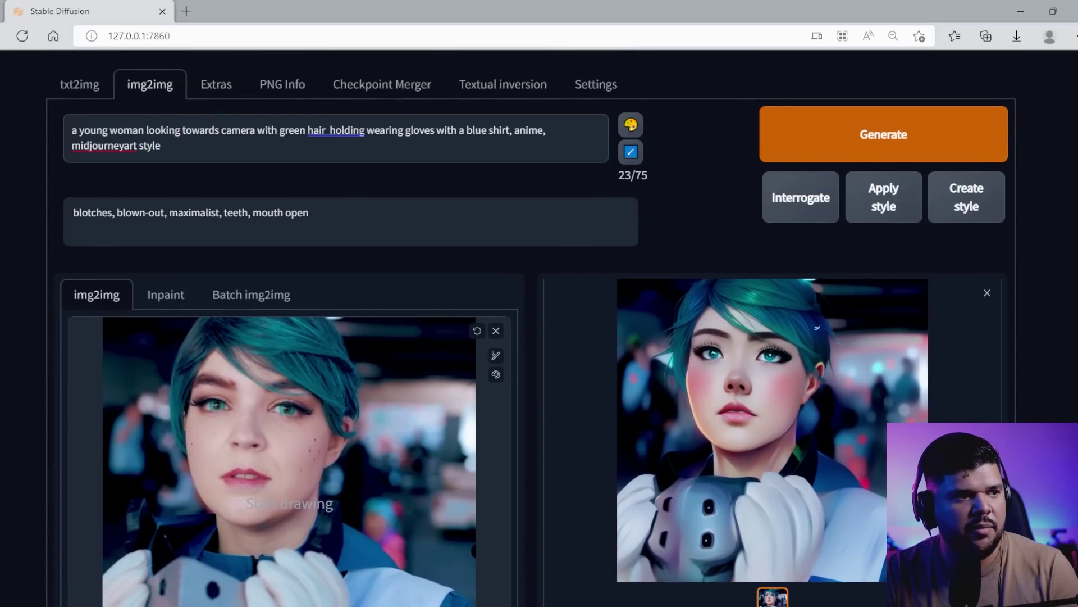
# Replace 'a dice in her' with 'young' in the positive prompt
pyautogui.scroll(-2, 330, 247)
pyautogui.scroll(2, 329, 247)
pyautogui.moveTo(108, 130); pyautogui.dragTo(162, 146)
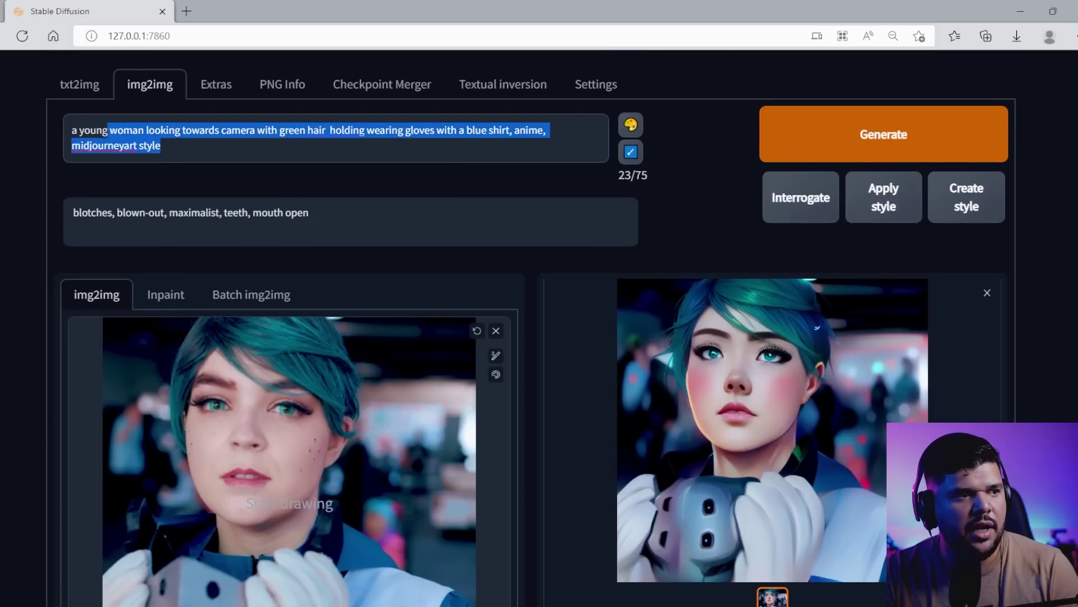
pyautogui.hotkey('ctrl', 'a')
pyautogui.hotkey('ctrl', 'c')
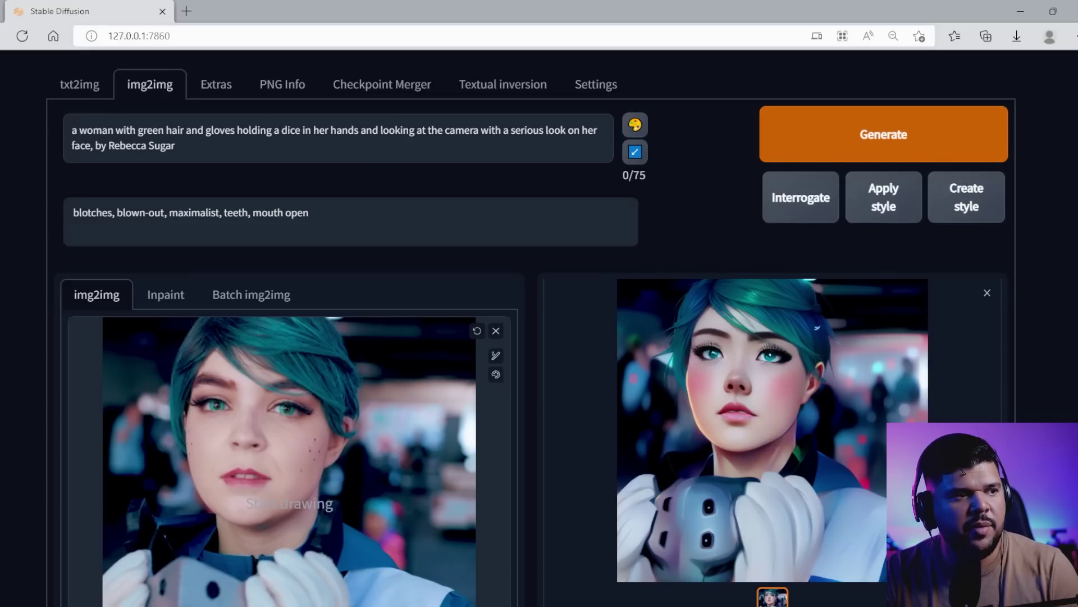
pyautogui.scroll(-5, 386, 284)
pyautogui.scroll(4, 496, 306)
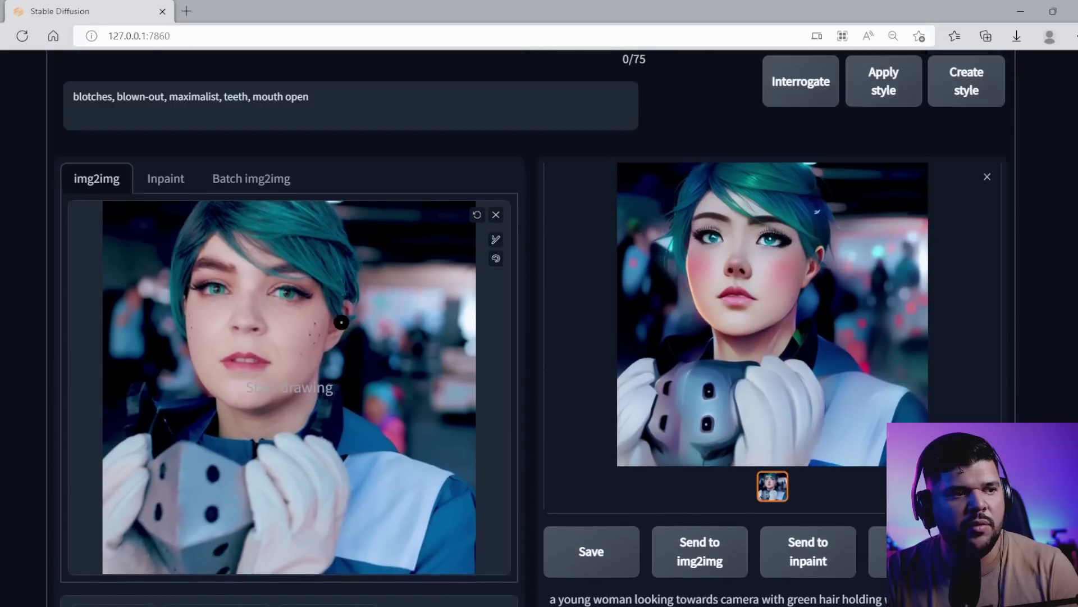
pyautogui.scroll(2, 331, 365)
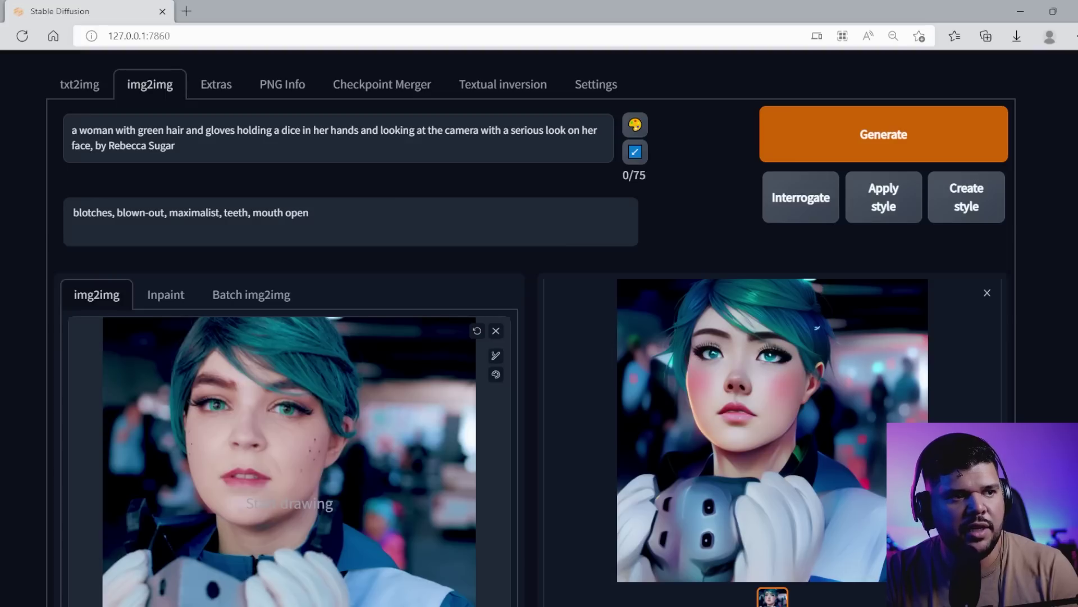
pyautogui.click(266, 129)
pyautogui.moveTo(273, 131); pyautogui.dragTo(328, 130)
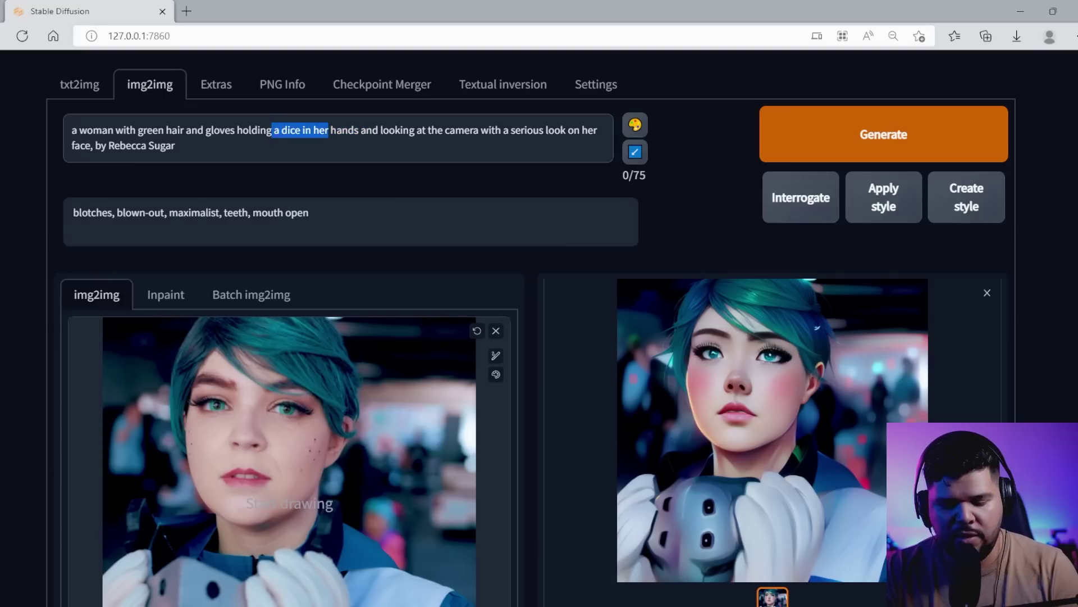
pyautogui.press('BackSpace')
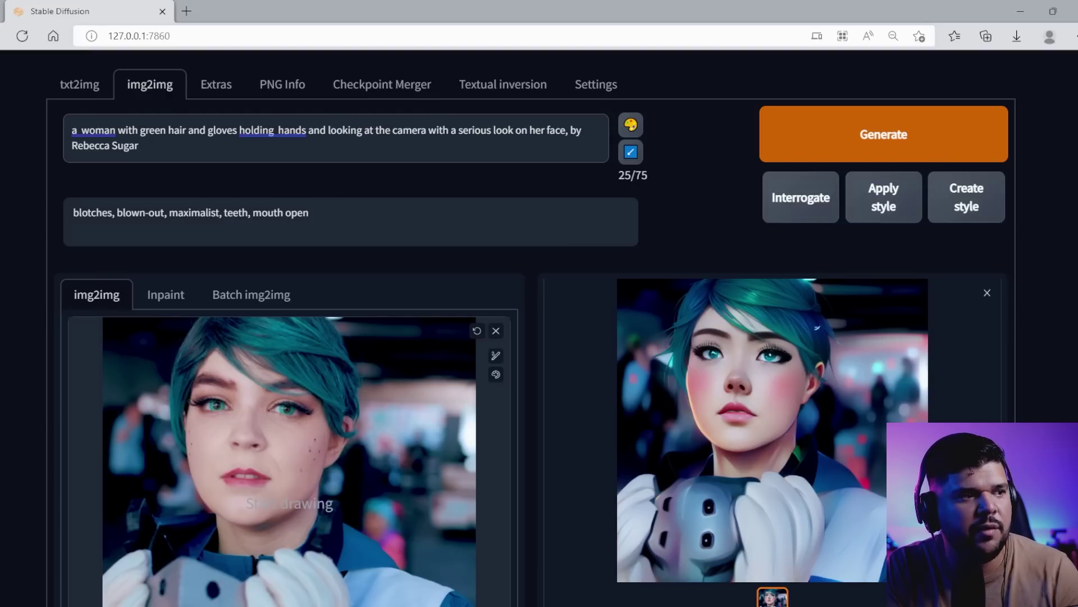
pyautogui.write('young')
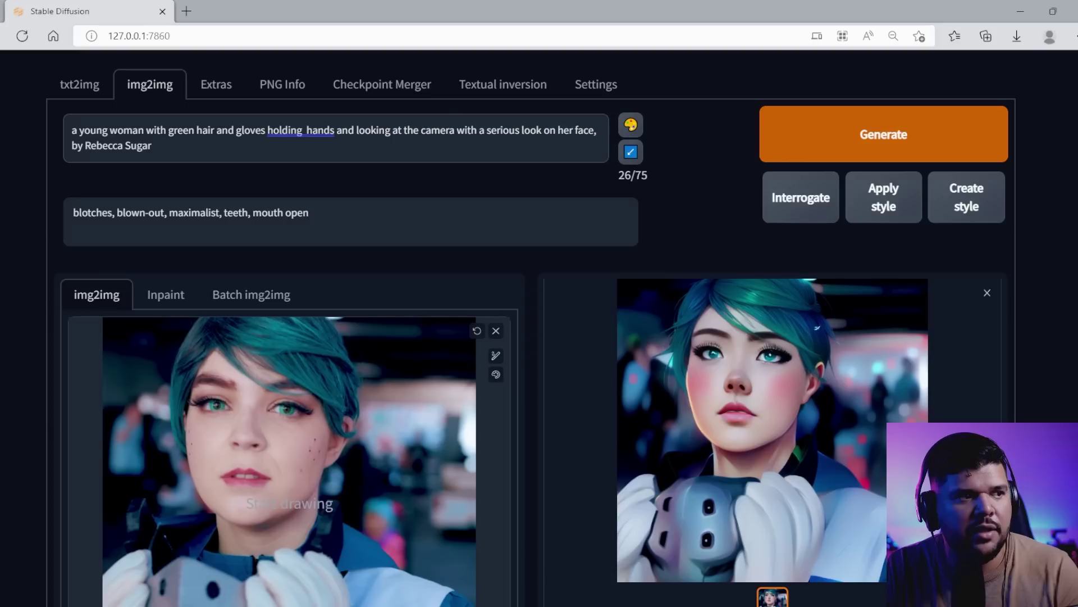
# Replace the whole prompt with the pasted green-haired woman, gloves, blue shirt, anime, midjourneyart prompt
pyautogui.hotkey('ctrl', 'a')
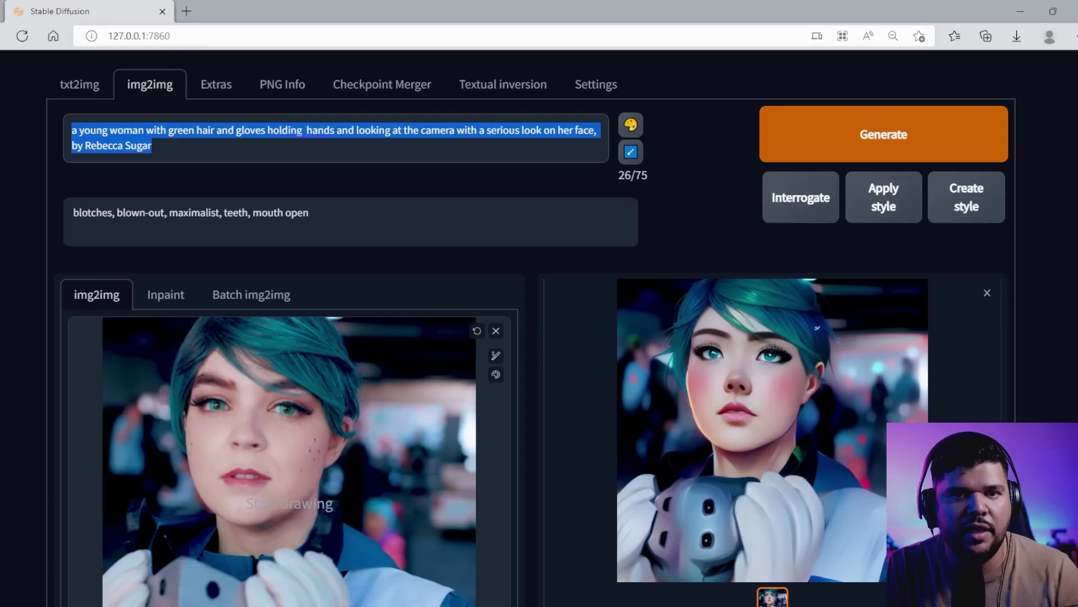
pyautogui.press('BackSpace')
pyautogui.hotkey('ctrl', 'v')
# Remove the extra space between 'hair' and 'holding' in the prompt
pyautogui.scroll(-1, 220, 150)
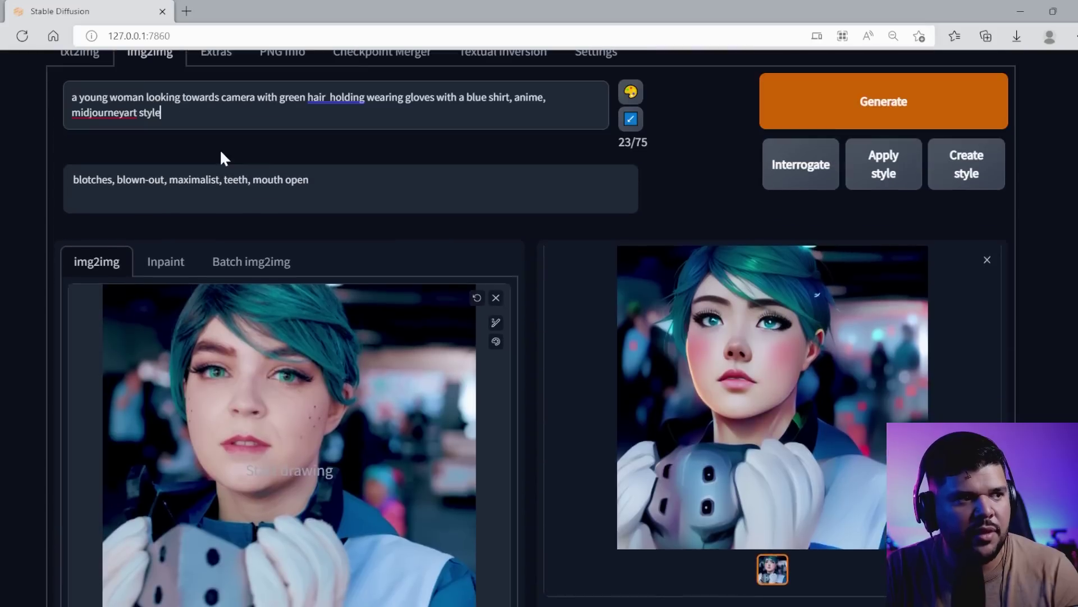
pyautogui.scroll(1, 220, 149)
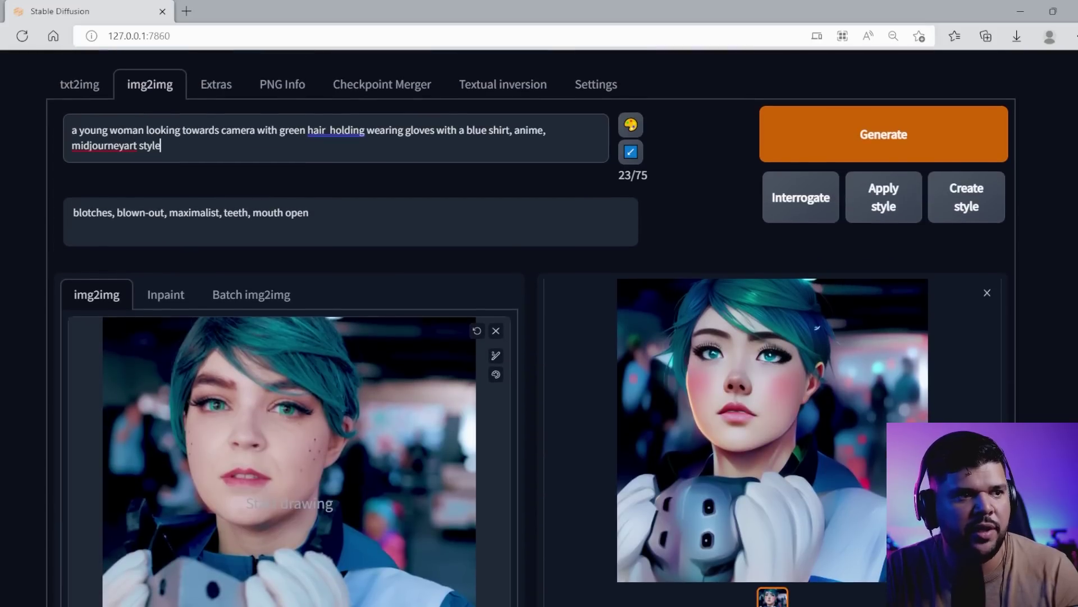
pyautogui.press('BackSpace')
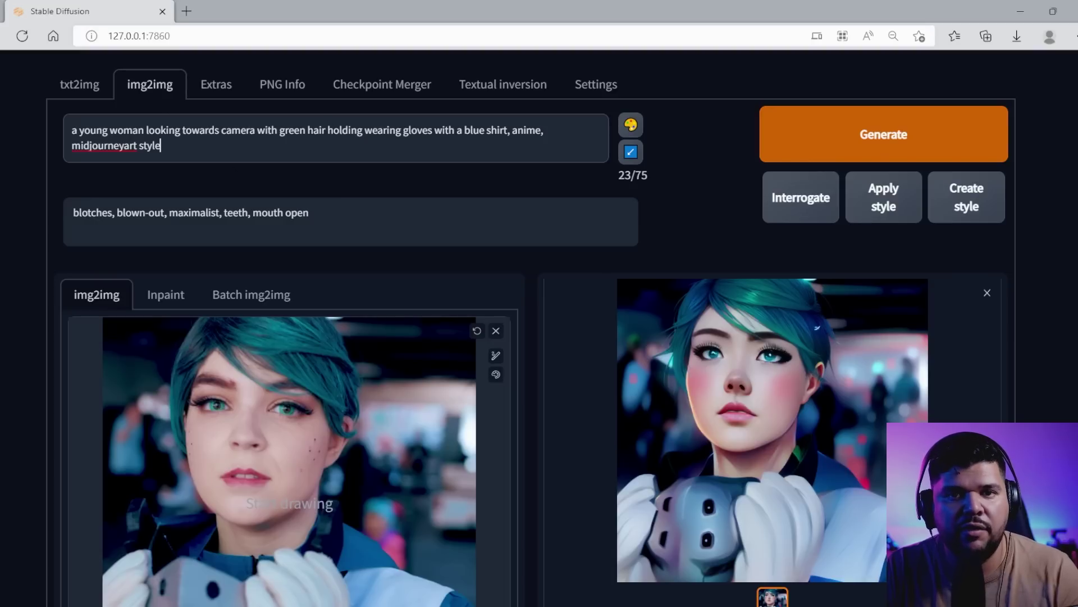
pyautogui.scroll(-3, 510, 247)
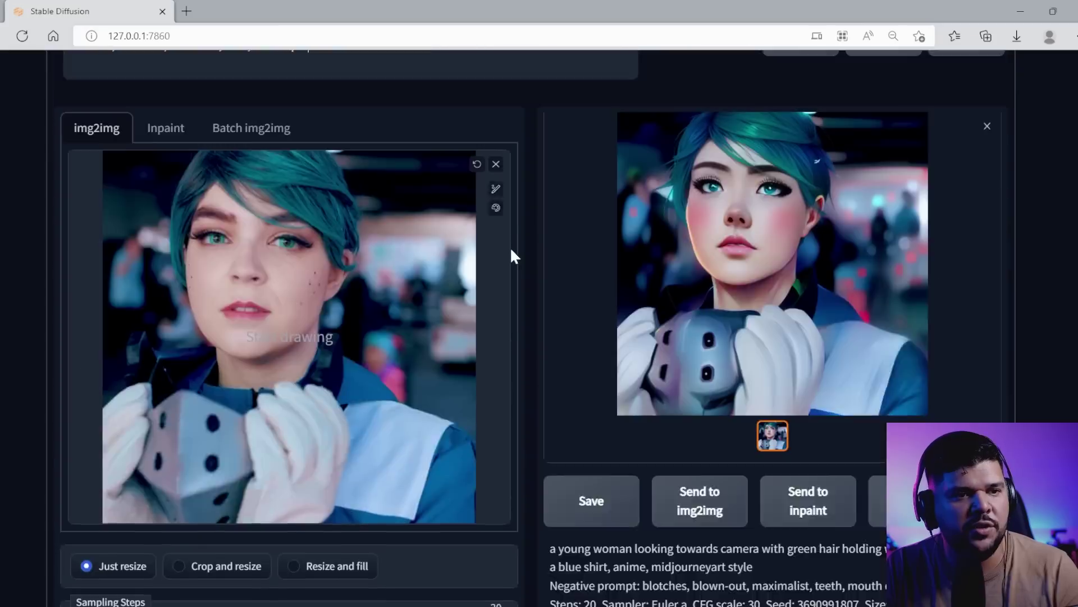
pyautogui.scroll(3, 549, 248)
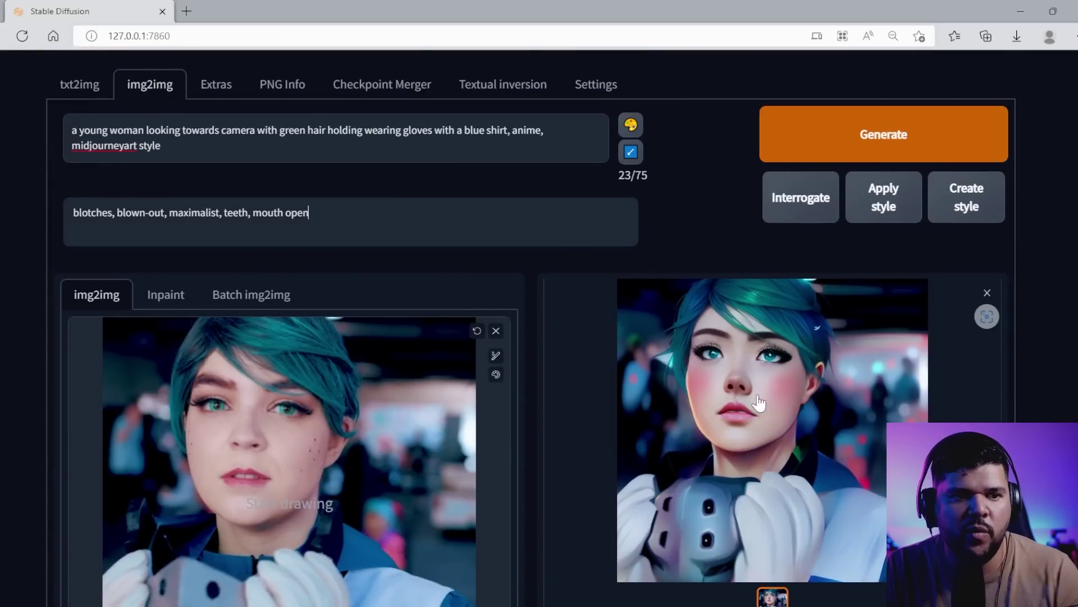
# Check the Script dropdown and leave it set to None
pyautogui.scroll(-13, 539, 360)
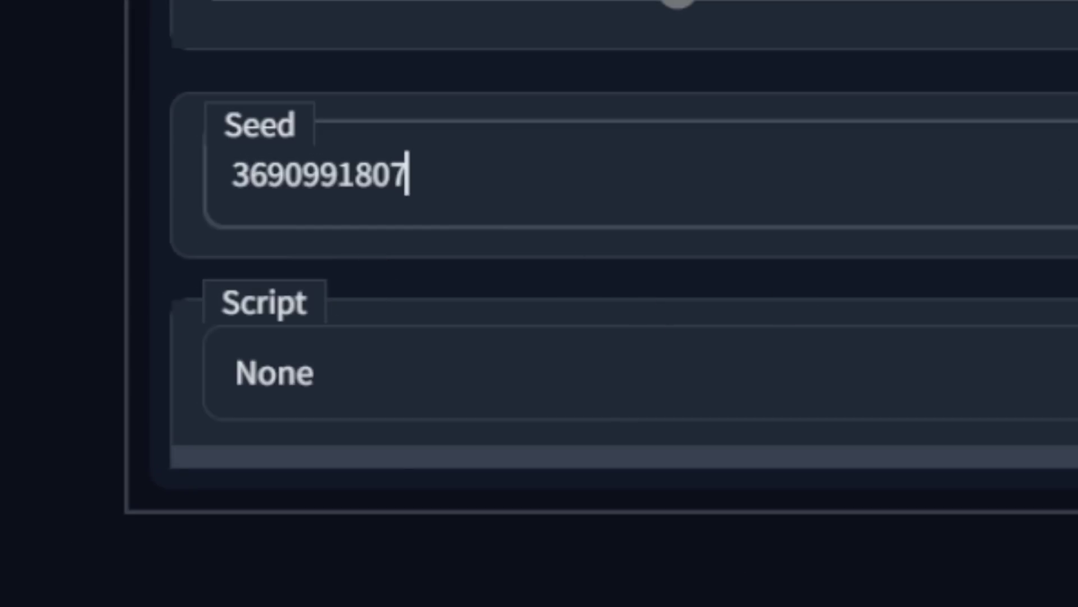
pyautogui.click(303, 372)
pyautogui.click(305, 371)
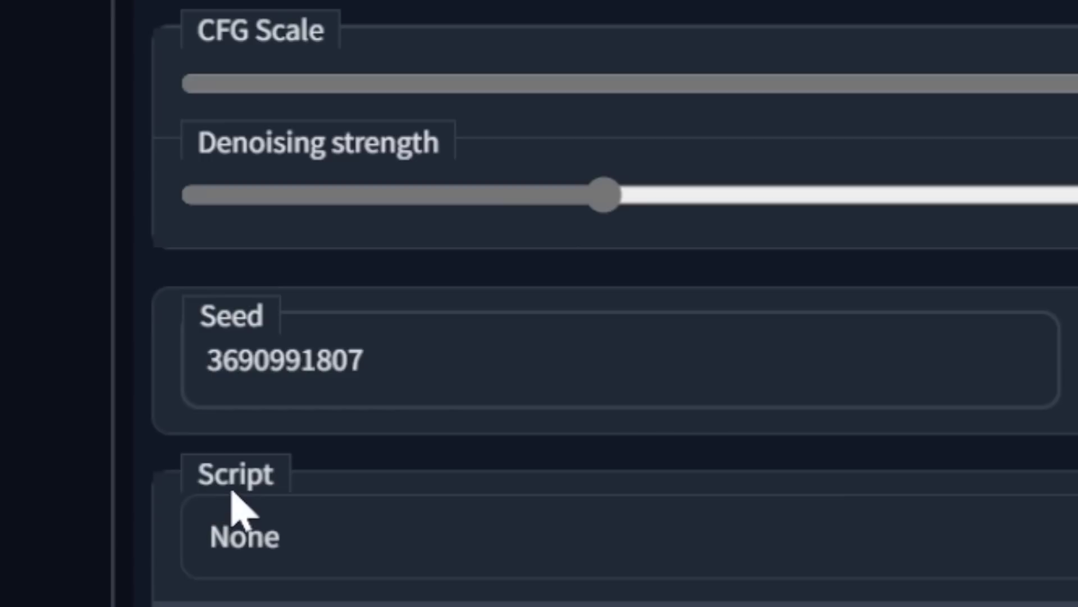
# Select the 'img2img alternative test' script and click into its Original prompt field
pyautogui.click(323, 531)
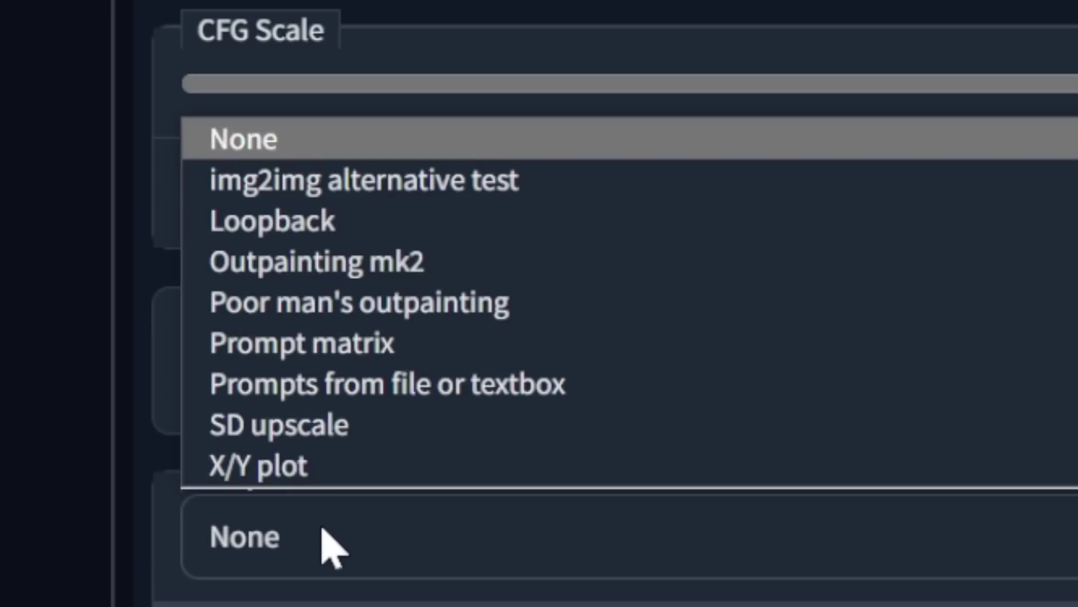
pyautogui.click(398, 190)
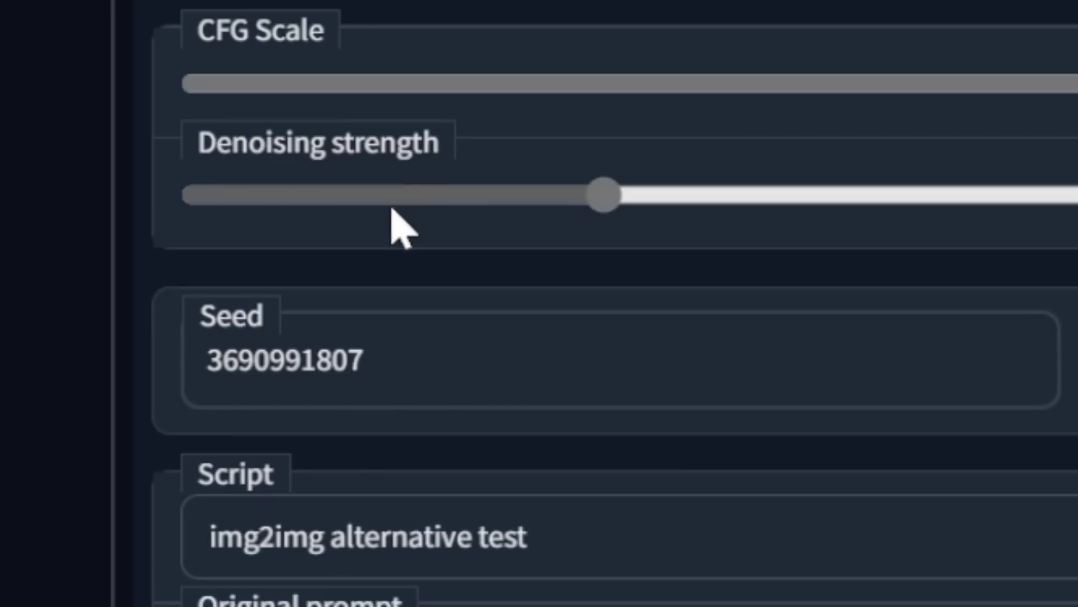
pyautogui.scroll(-4, 593, 509)
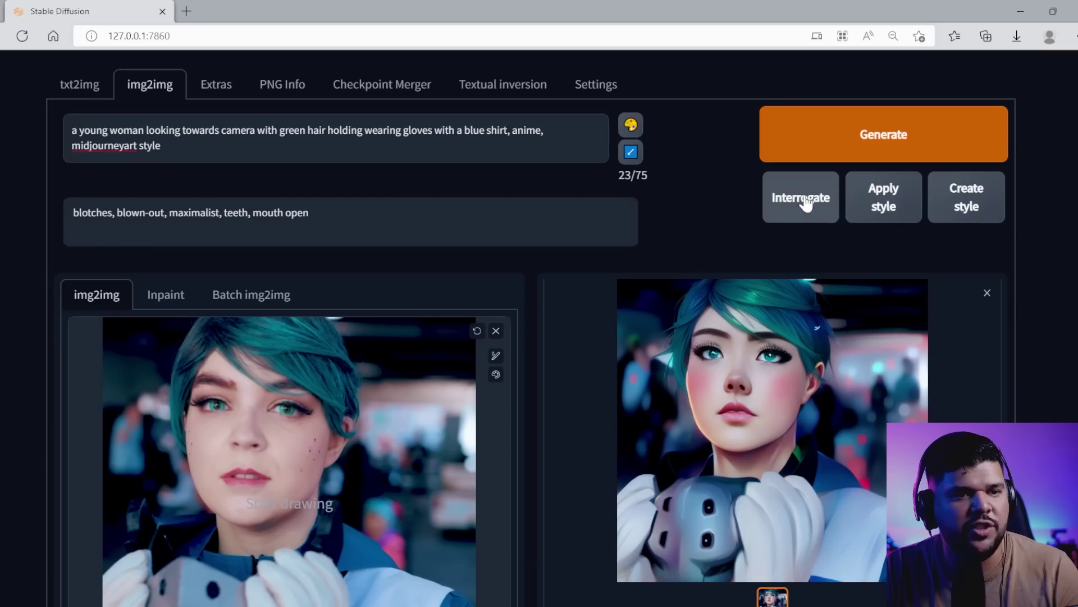
pyautogui.scroll(-15, 440, 191)
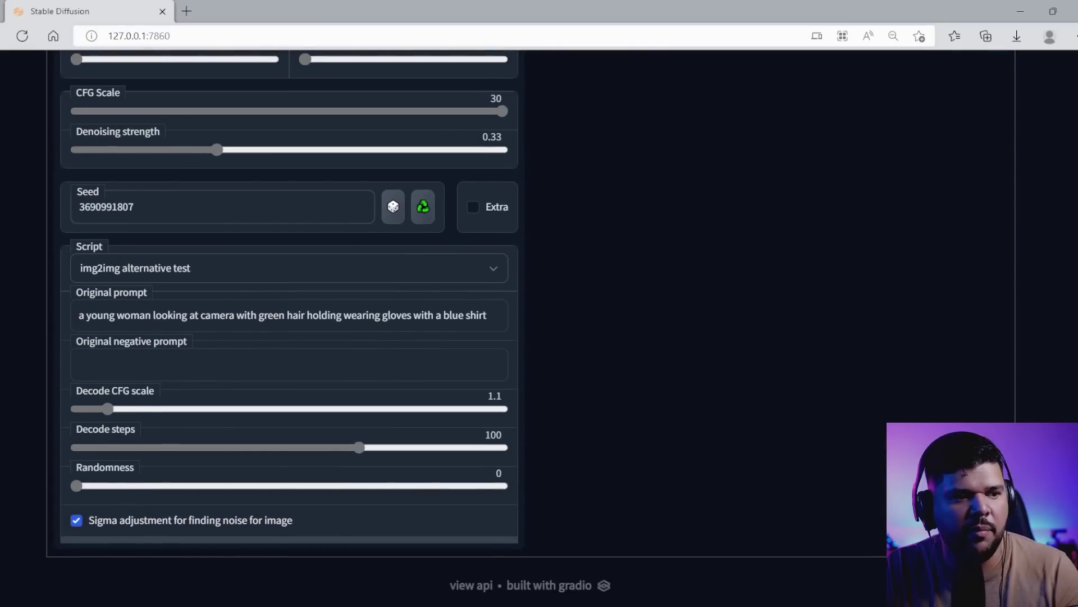
pyautogui.click(342, 315)
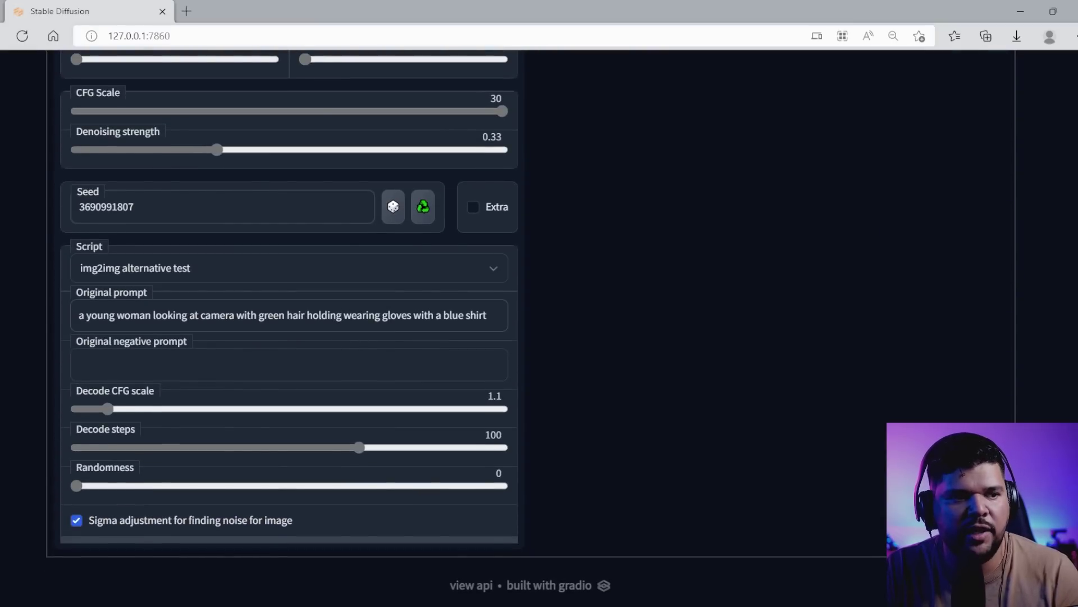
pyautogui.scroll(15, 494, 345)
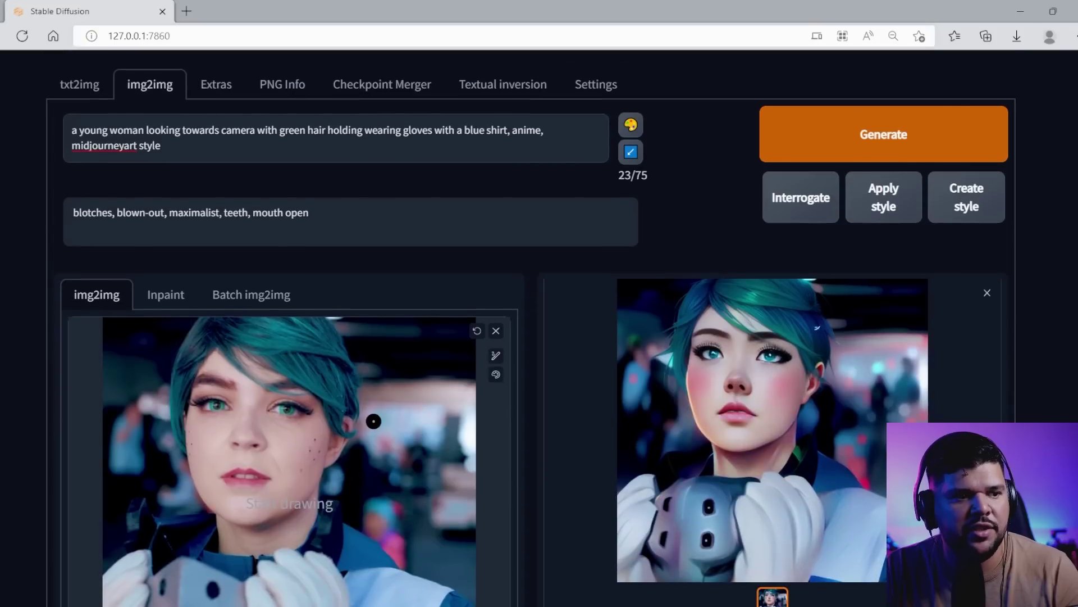
pyautogui.scroll(-10, 373, 421)
pyautogui.scroll(-5, 388, 409)
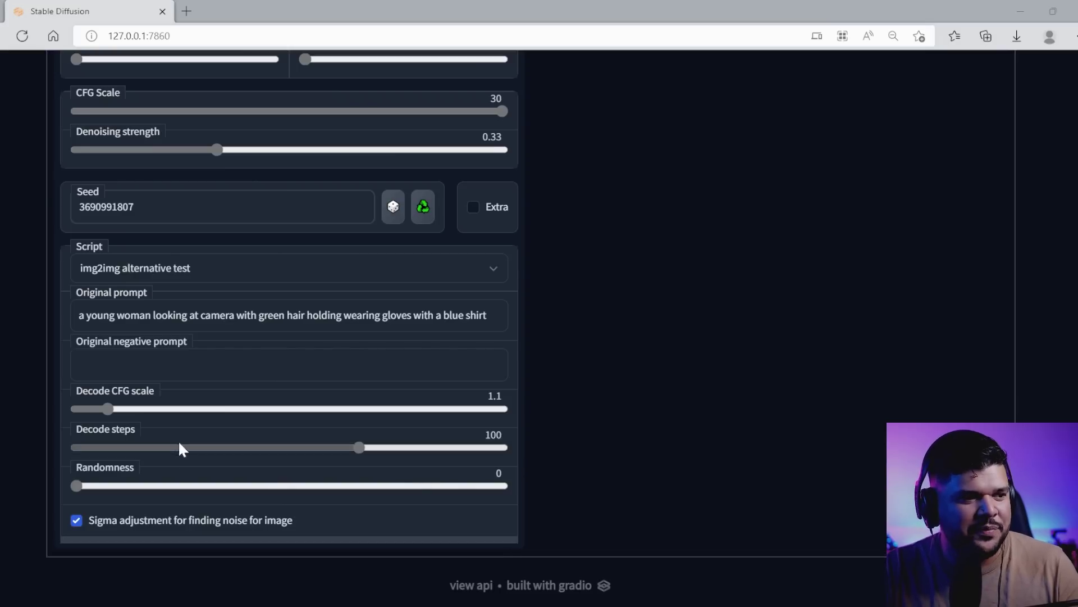
pyautogui.moveTo(358, 448); pyautogui.dragTo(242, 448)
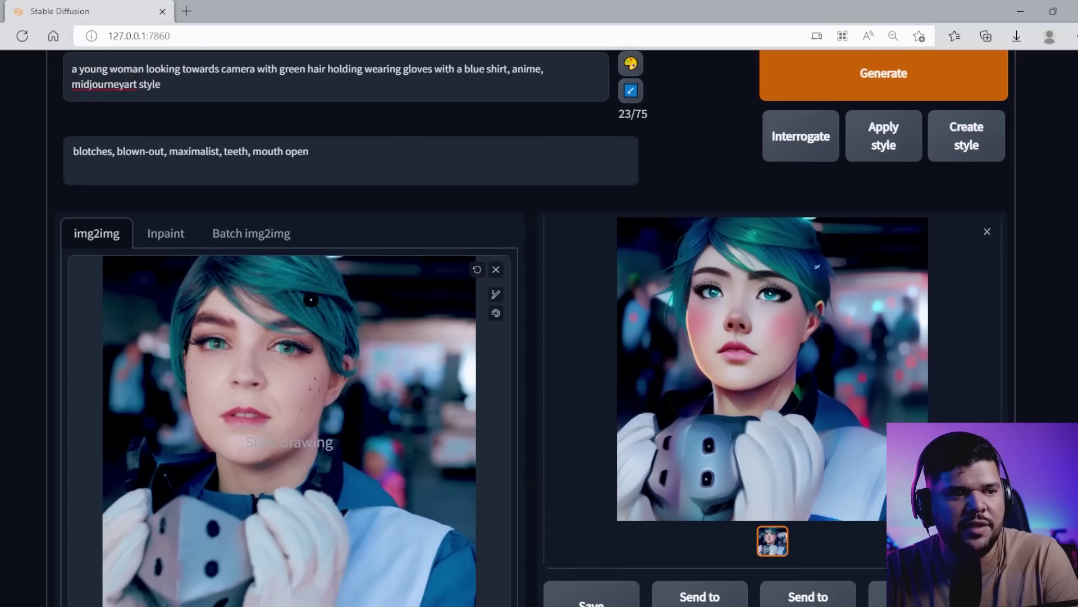
pyautogui.scroll(-2, 555, 285)
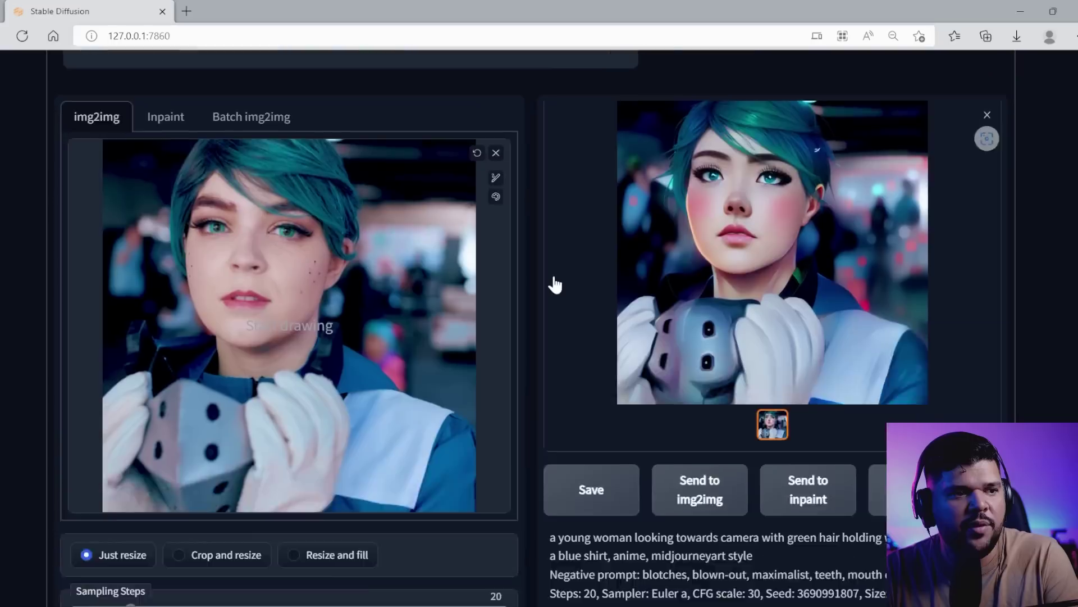
pyautogui.scroll(-6, 555, 285)
pyautogui.scroll(-4, 140, 424)
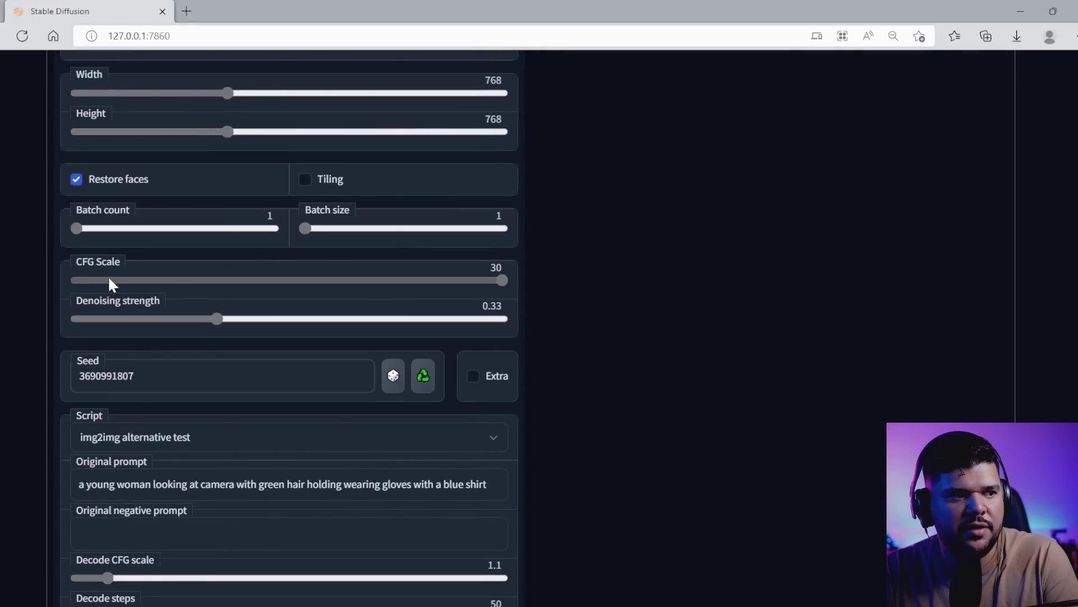
pyautogui.scroll(13, 208, 303)
pyautogui.scroll(-4, 549, 392)
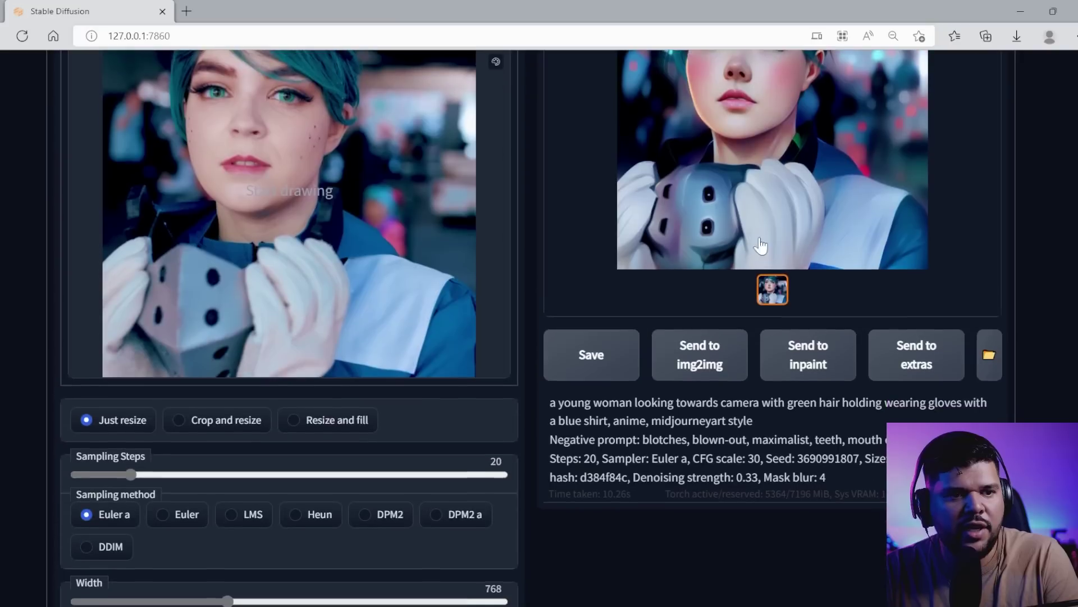
pyautogui.scroll(-9, 574, 483)
pyautogui.scroll(-3, 575, 482)
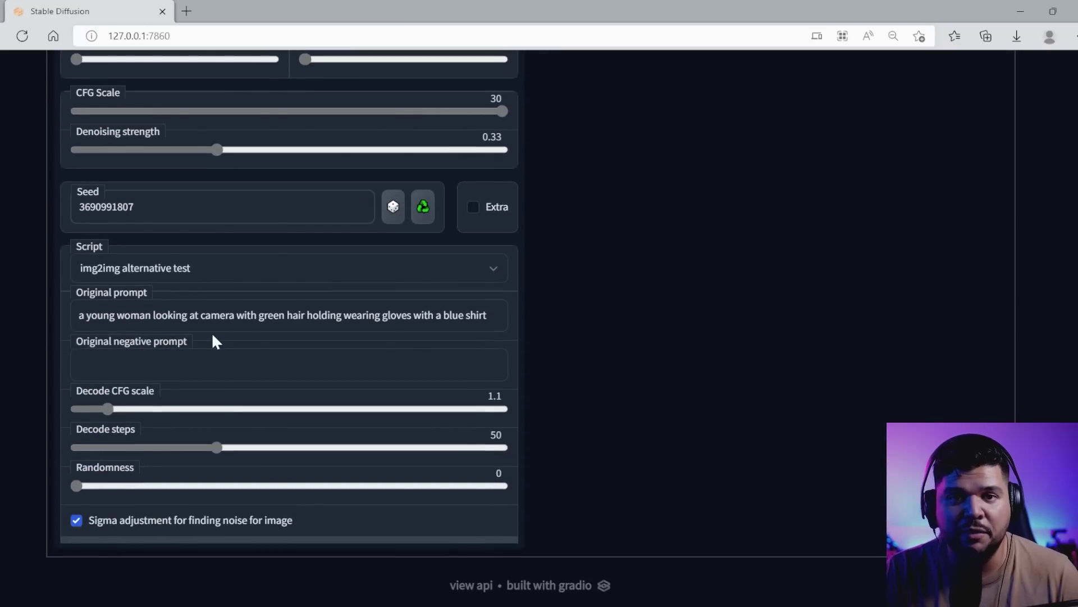
pyautogui.scroll(15, 354, 351)
pyautogui.scroll(-13, 699, 280)
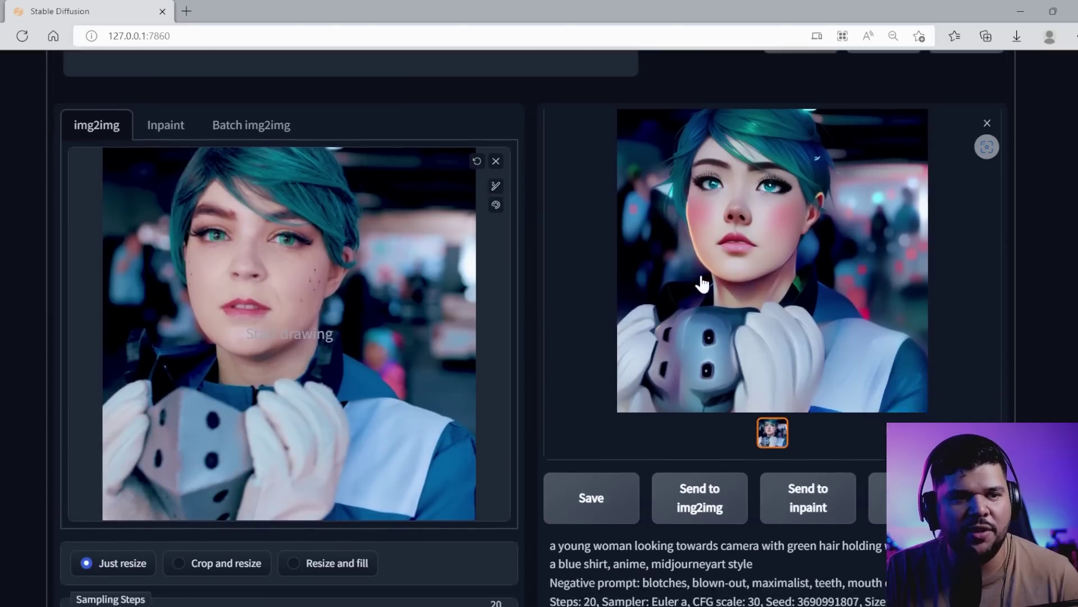
pyautogui.scroll(8, 619, 359)
pyautogui.scroll(5, 616, 362)
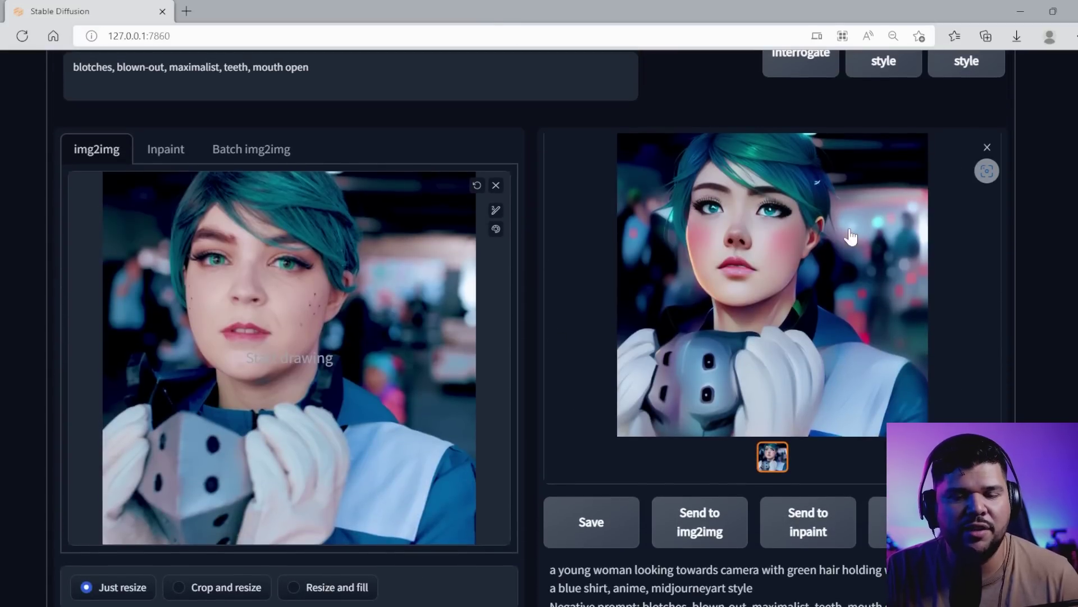
pyautogui.scroll(-7, 664, 271)
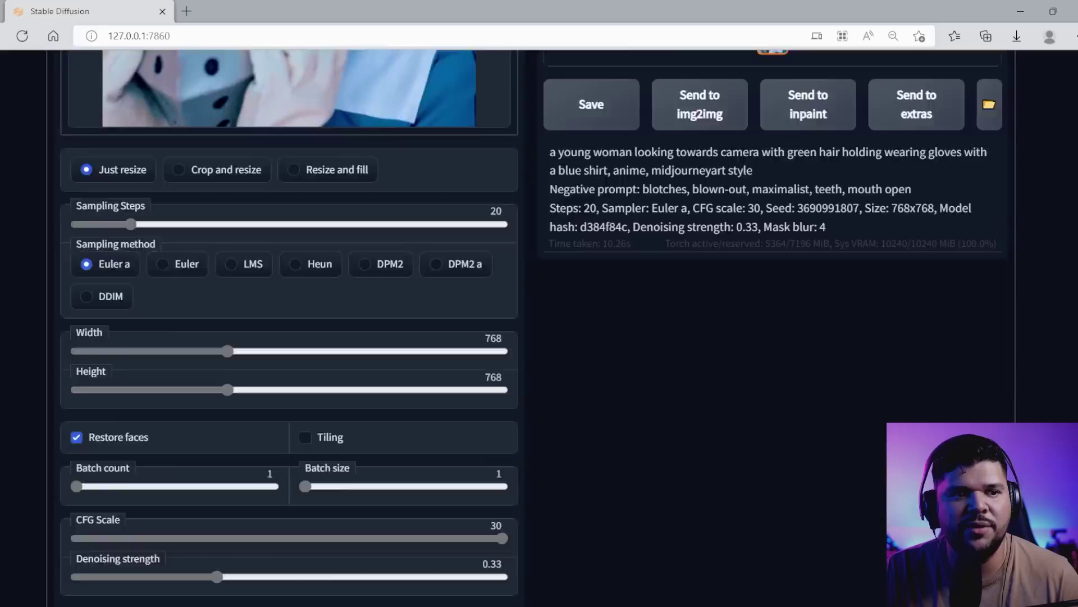
pyautogui.scroll(-7, 647, 286)
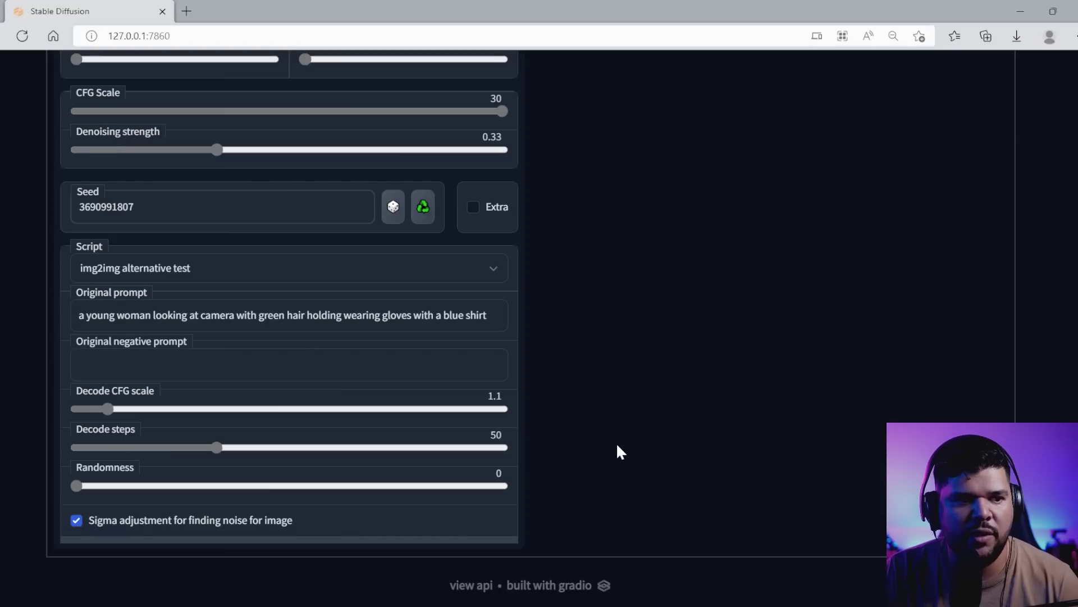
pyautogui.scroll(15, 615, 443)
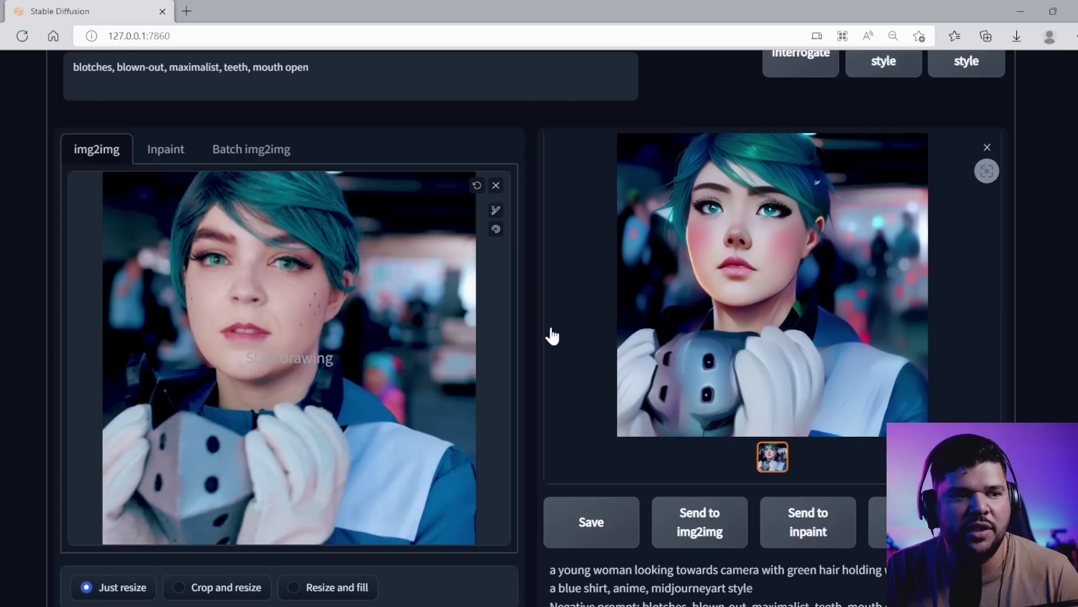
pyautogui.scroll(-2, 416, 315)
pyautogui.scroll(2, 408, 328)
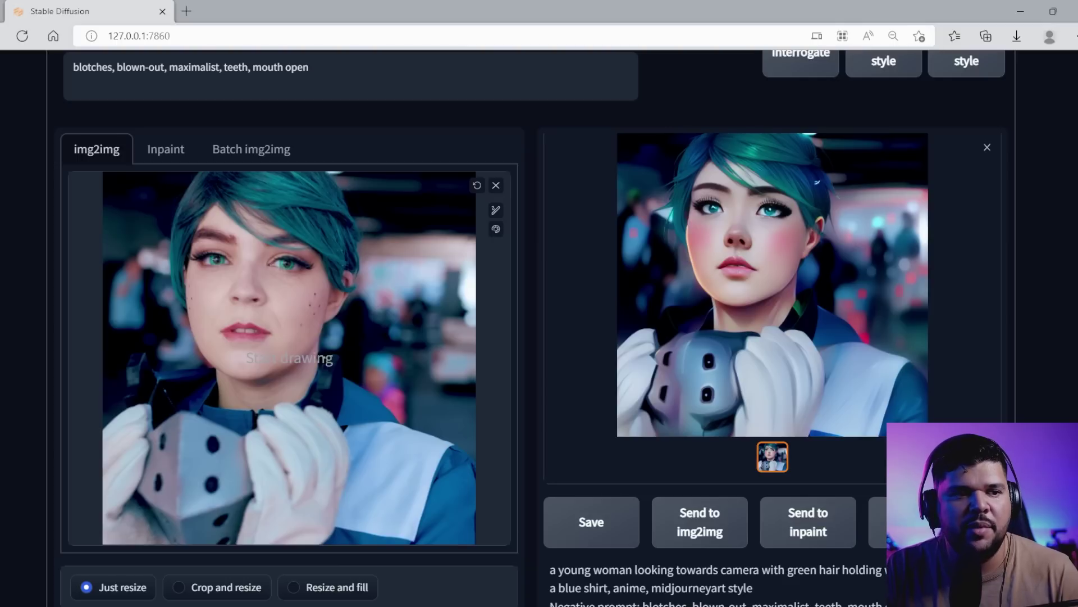
pyautogui.scroll(-3, 547, 375)
pyautogui.scroll(3, 542, 380)
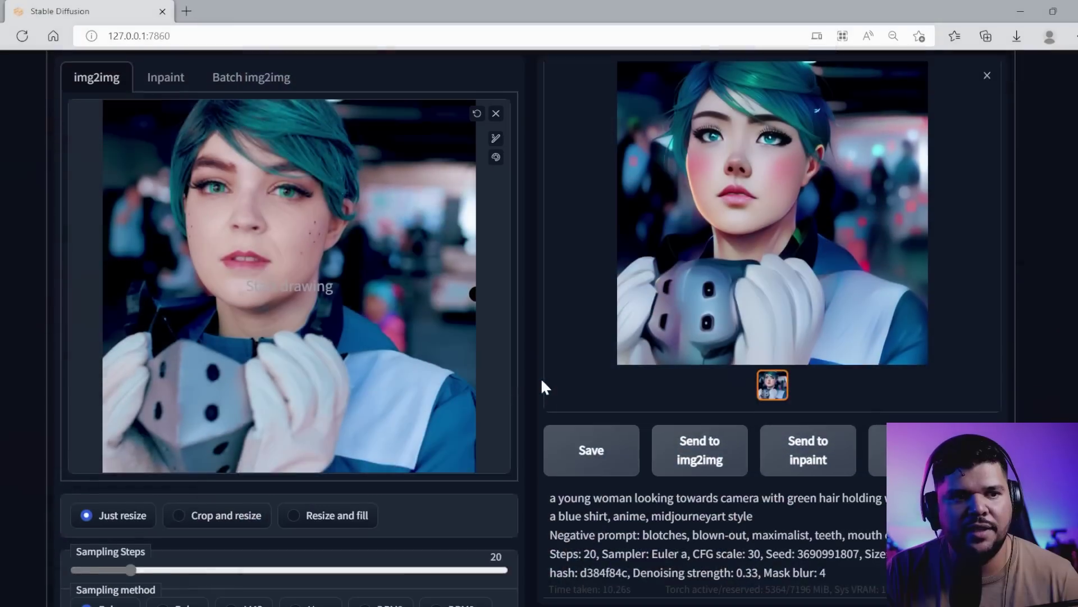
pyautogui.scroll(-1, 541, 378)
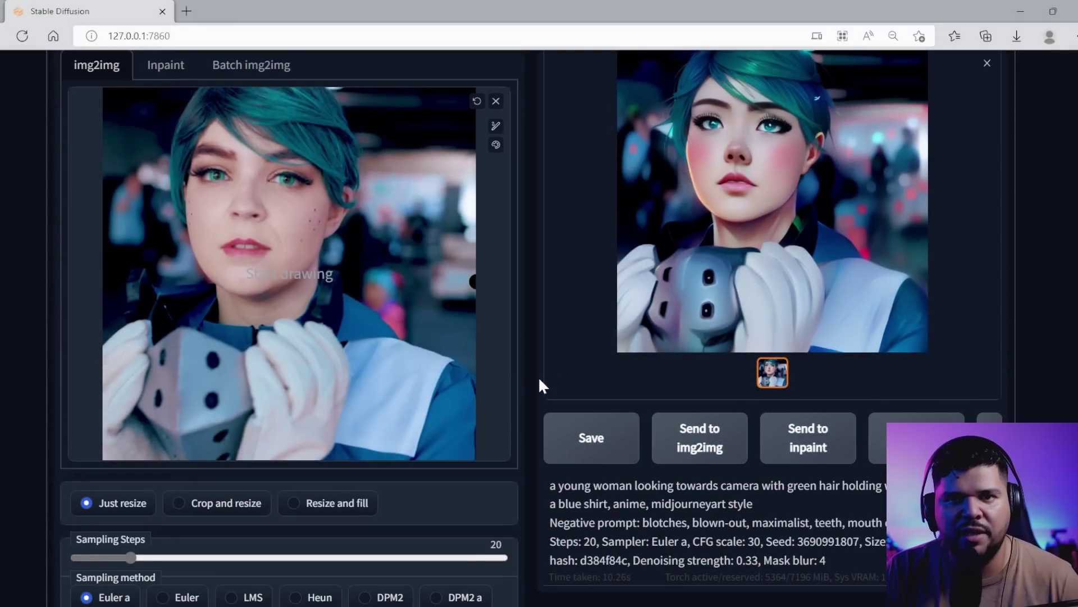
pyautogui.scroll(-3, 538, 385)
pyautogui.scroll(7, 538, 380)
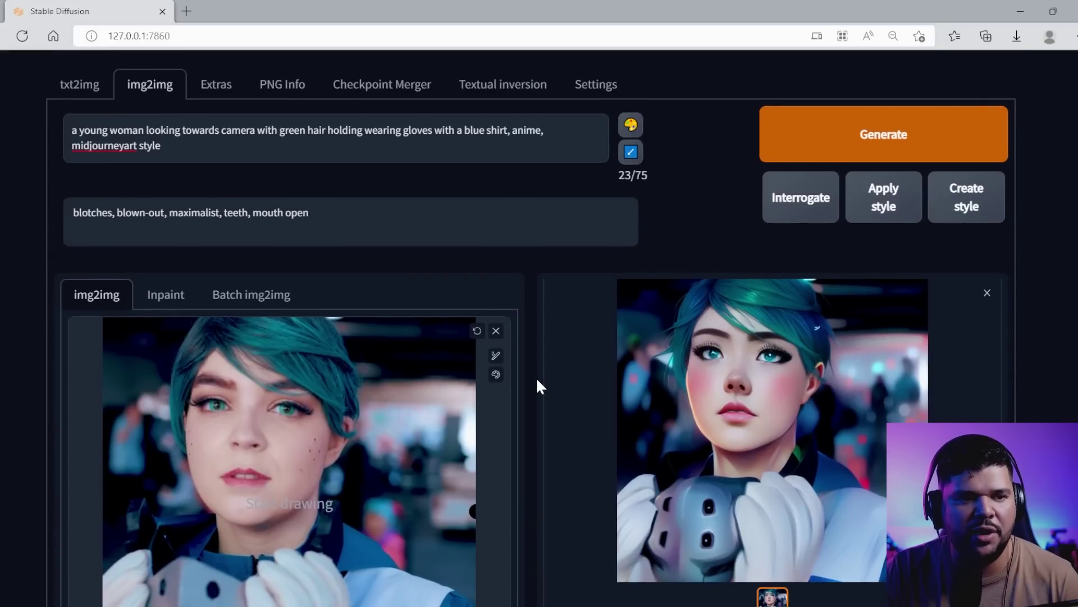
pyautogui.scroll(-10, 537, 387)
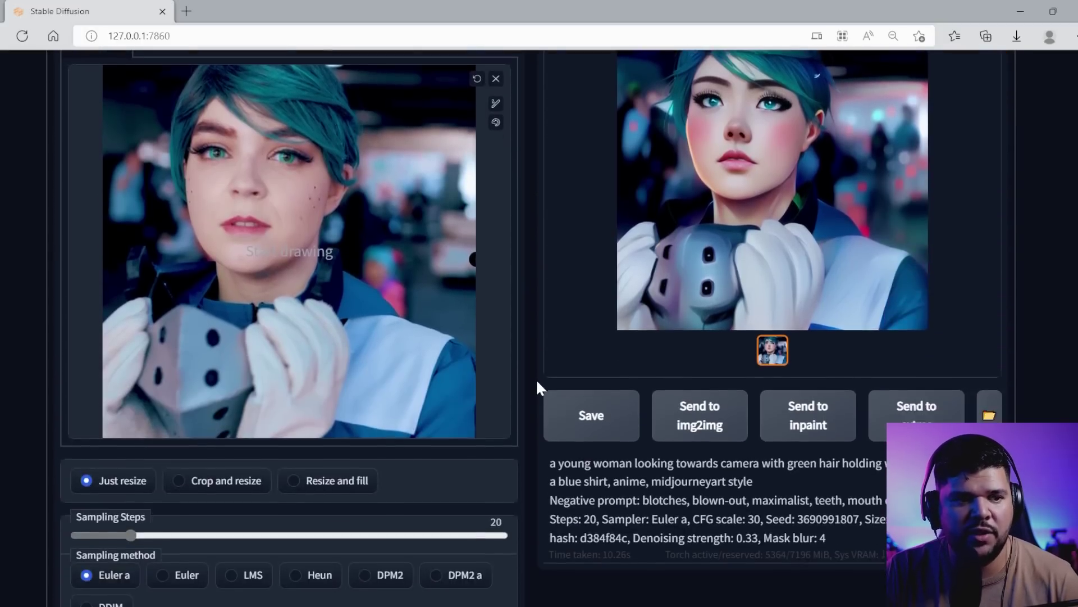
pyautogui.scroll(10, 543, 437)
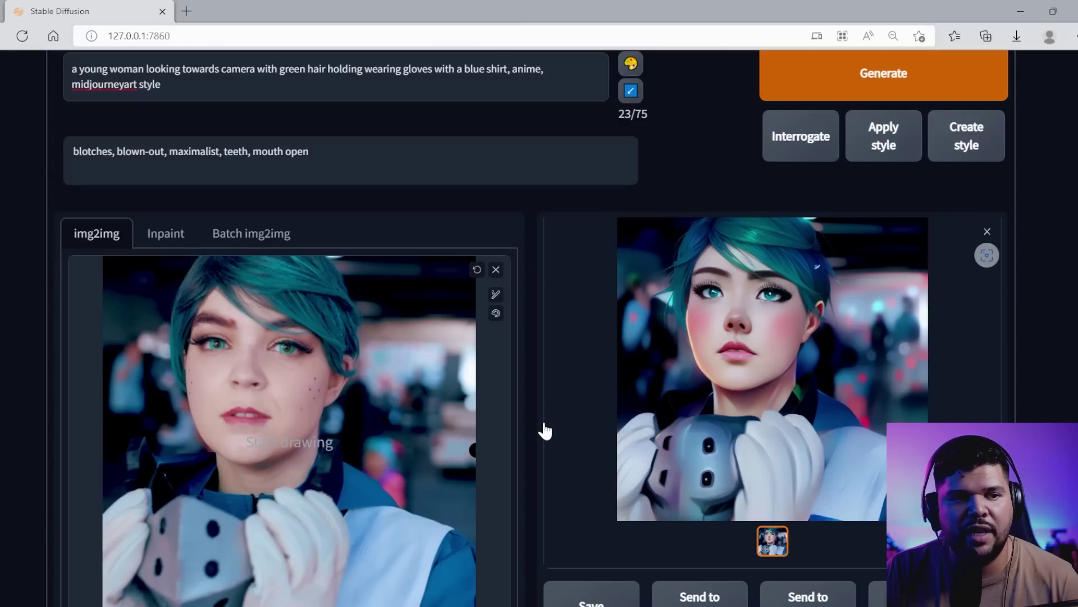
pyautogui.scroll(-5, 611, 491)
pyautogui.scroll(5, 484, 386)
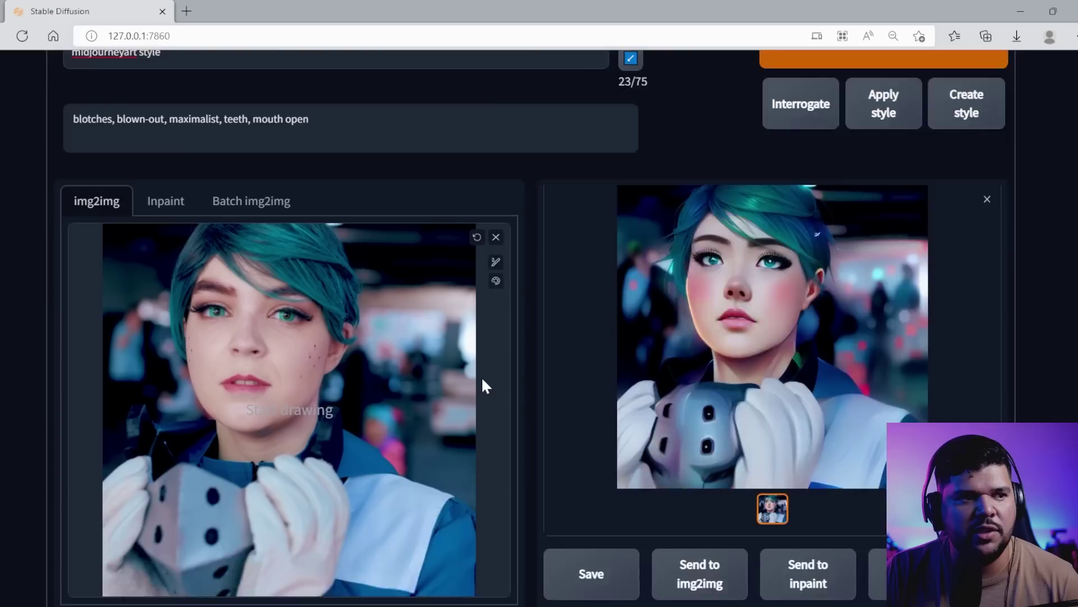
pyautogui.scroll(2, 482, 385)
# Generate a new anime-style portrait from the cosplay photo using the img2img alternative test script
pyautogui.click(829, 145)
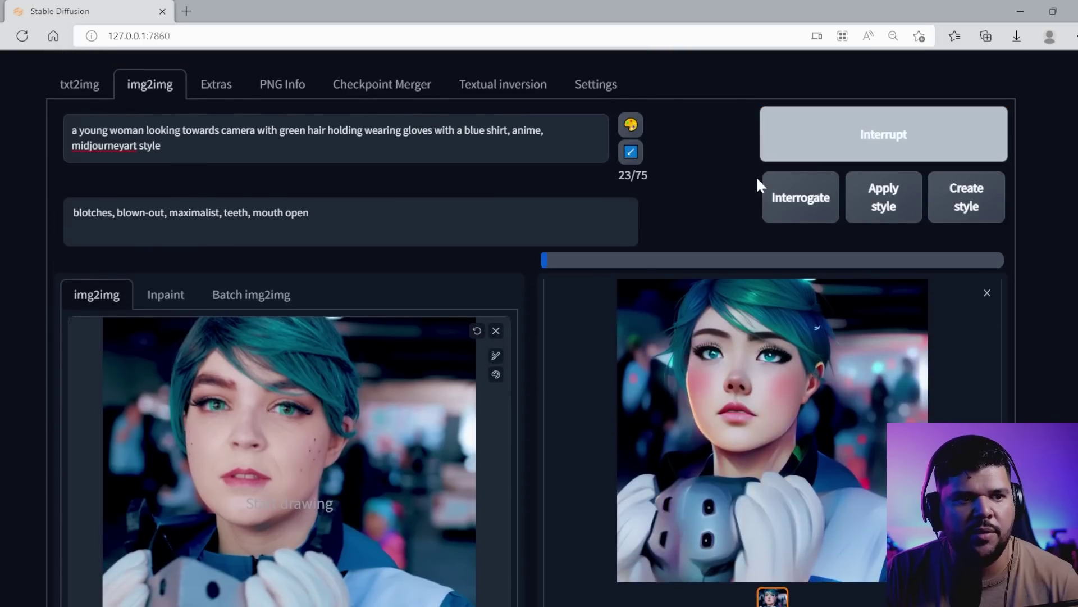
pyautogui.scroll(-10, 261, 533)
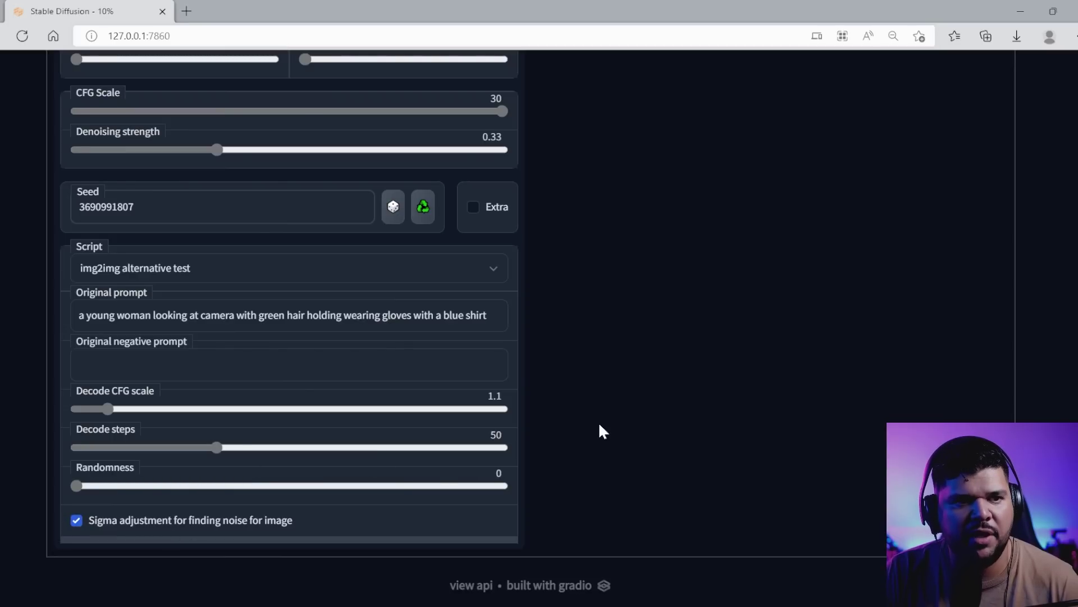
pyautogui.scroll(10, 599, 425)
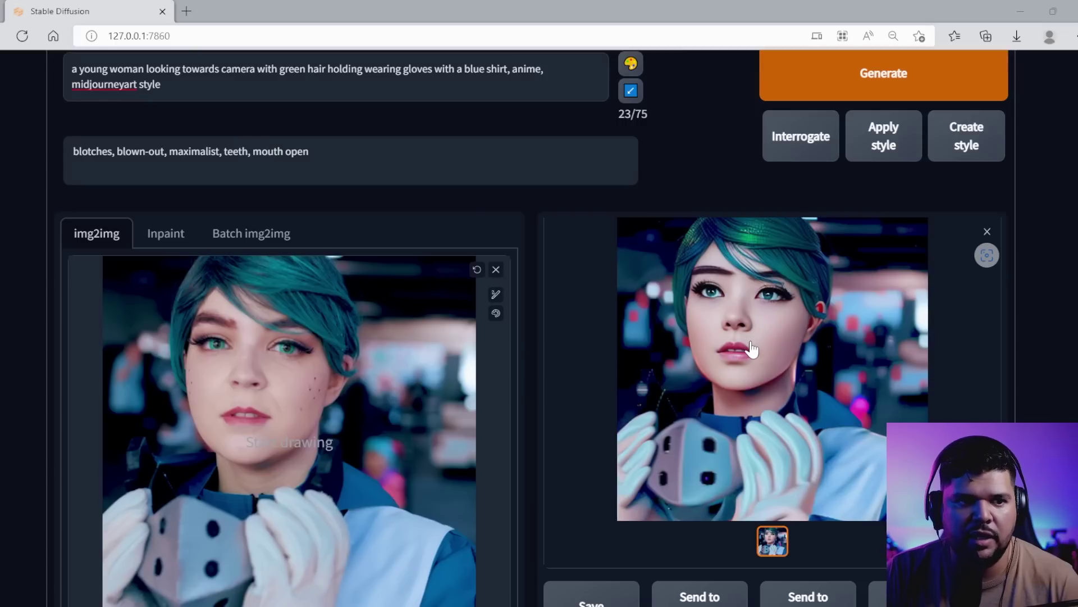
pyautogui.scroll(-1, 751, 349)
pyautogui.scroll(1, 758, 360)
pyautogui.scroll(-1, 761, 365)
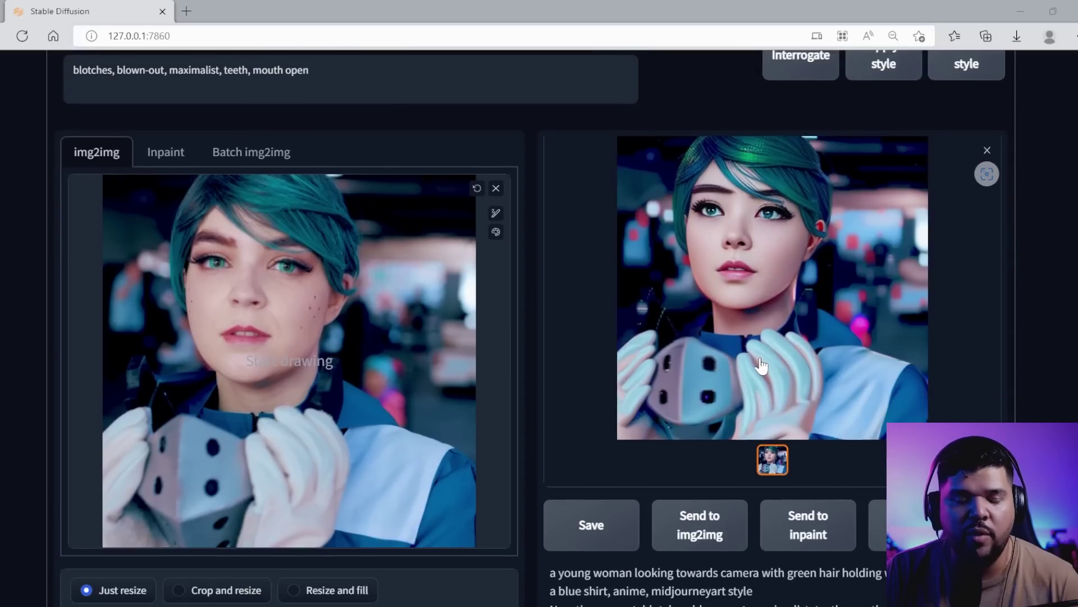
pyautogui.scroll(-10, 843, 371)
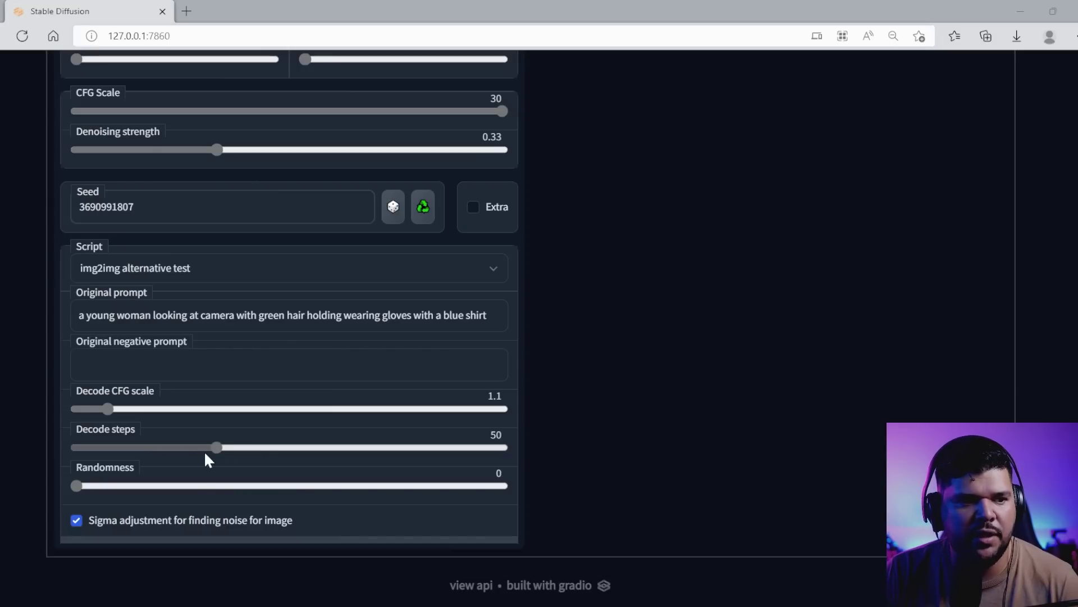
pyautogui.scroll(10, 225, 454)
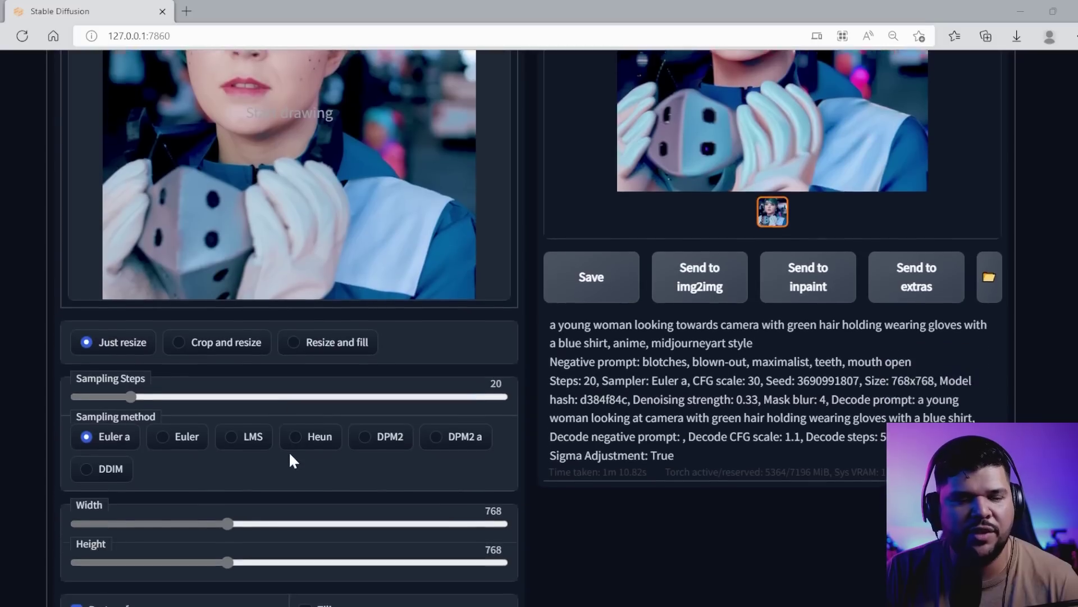
pyautogui.scroll(-6, 289, 451)
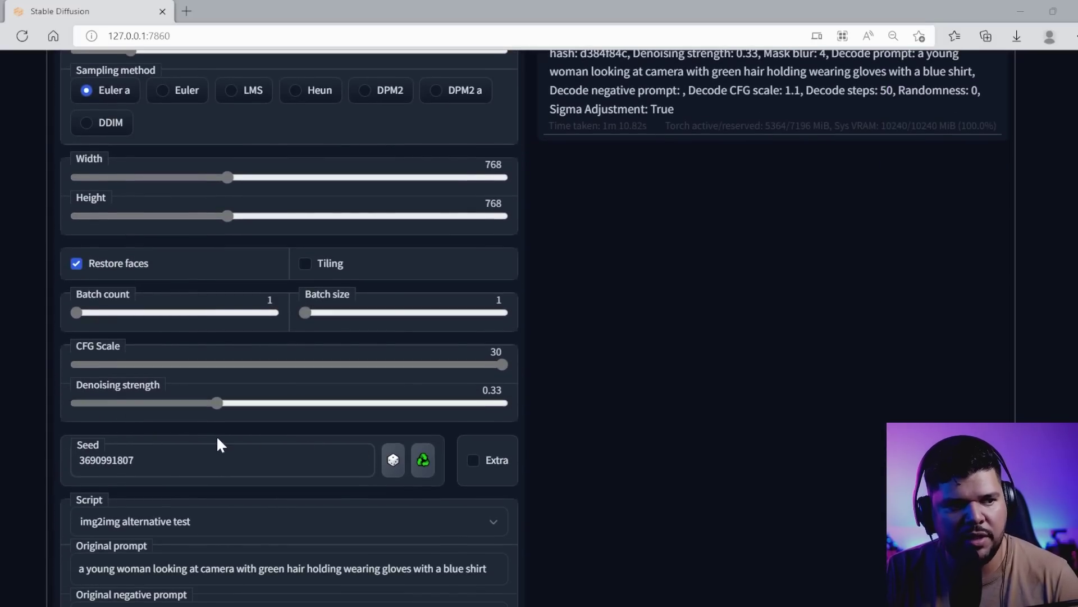
pyautogui.scroll(12, 216, 444)
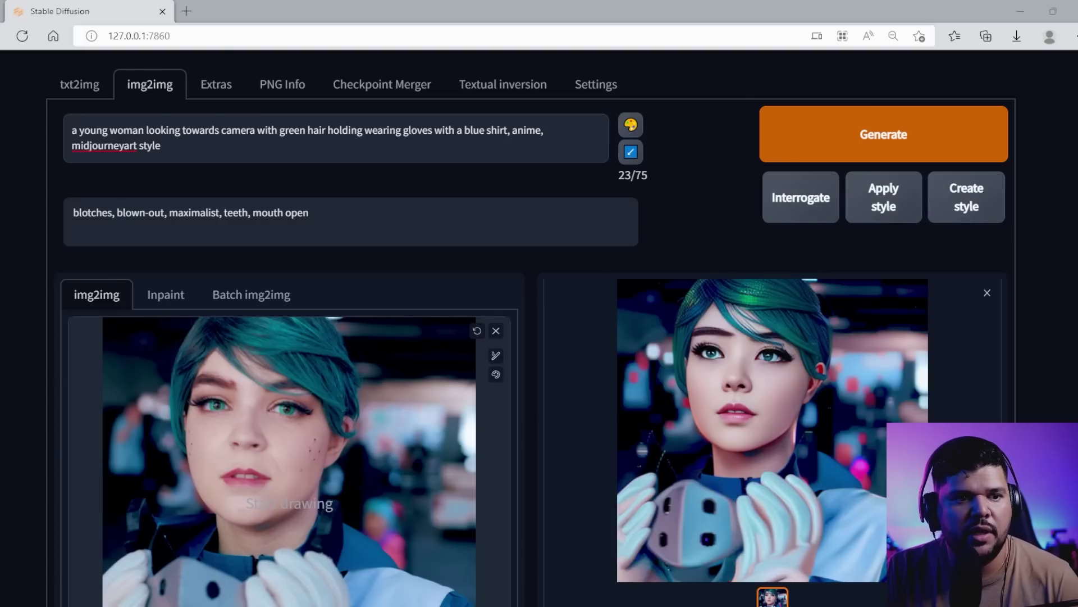
pyautogui.scroll(-7, 236, 284)
pyautogui.scroll(5, 633, 354)
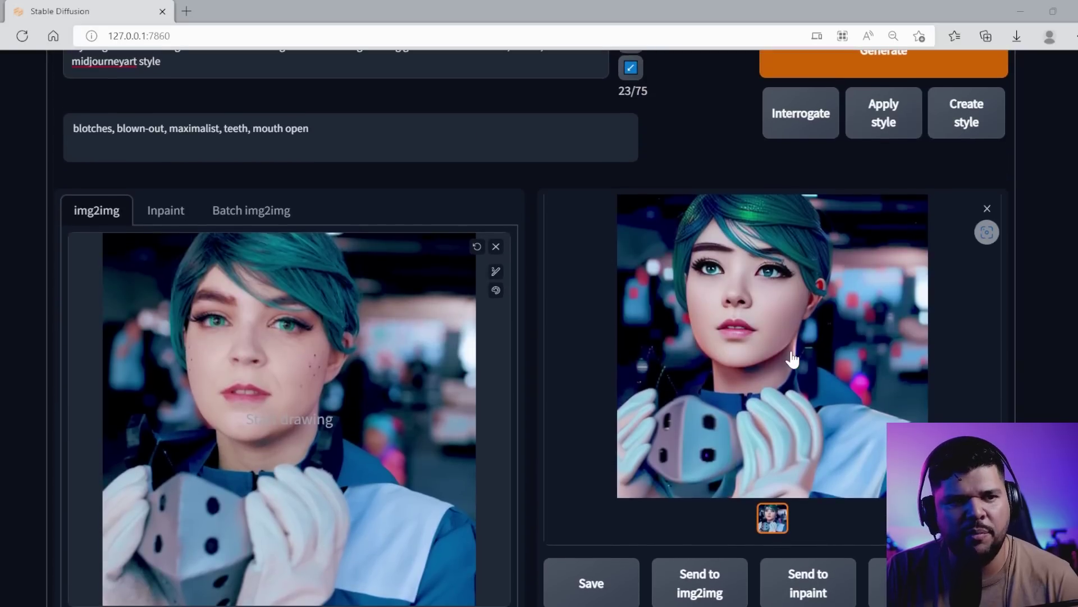
pyautogui.scroll(-3, 724, 363)
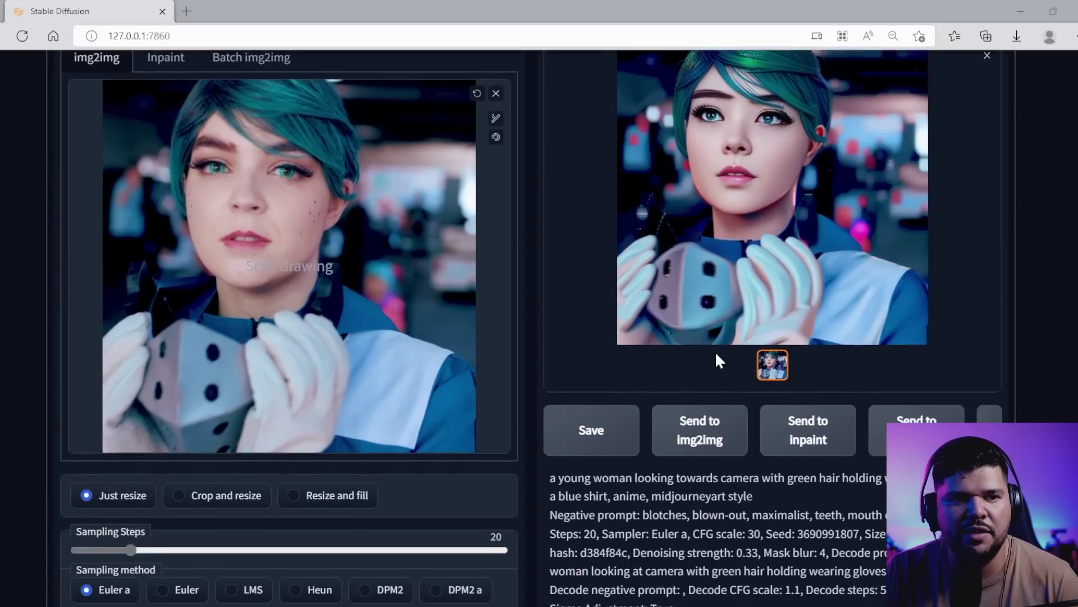
pyautogui.scroll(3, 711, 355)
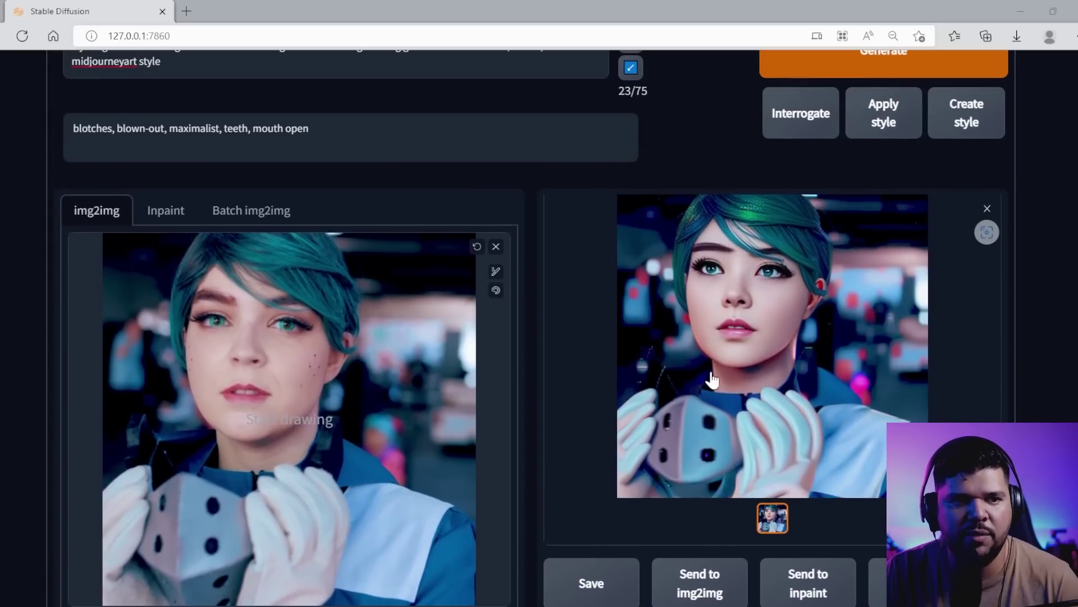
pyautogui.scroll(-3, 709, 401)
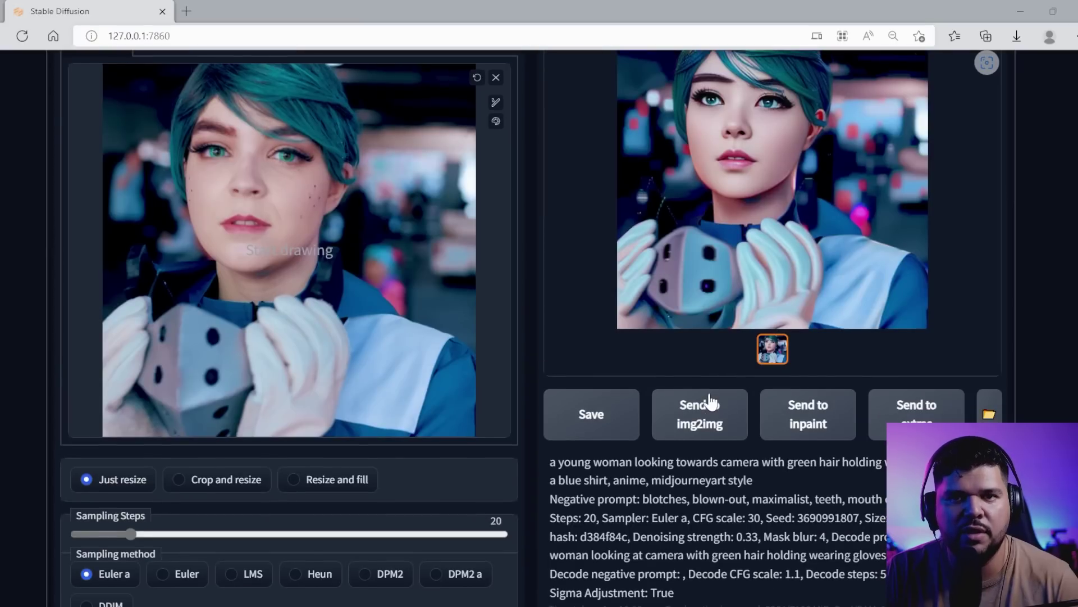
pyautogui.scroll(-9, 711, 401)
pyautogui.scroll(13, 596, 430)
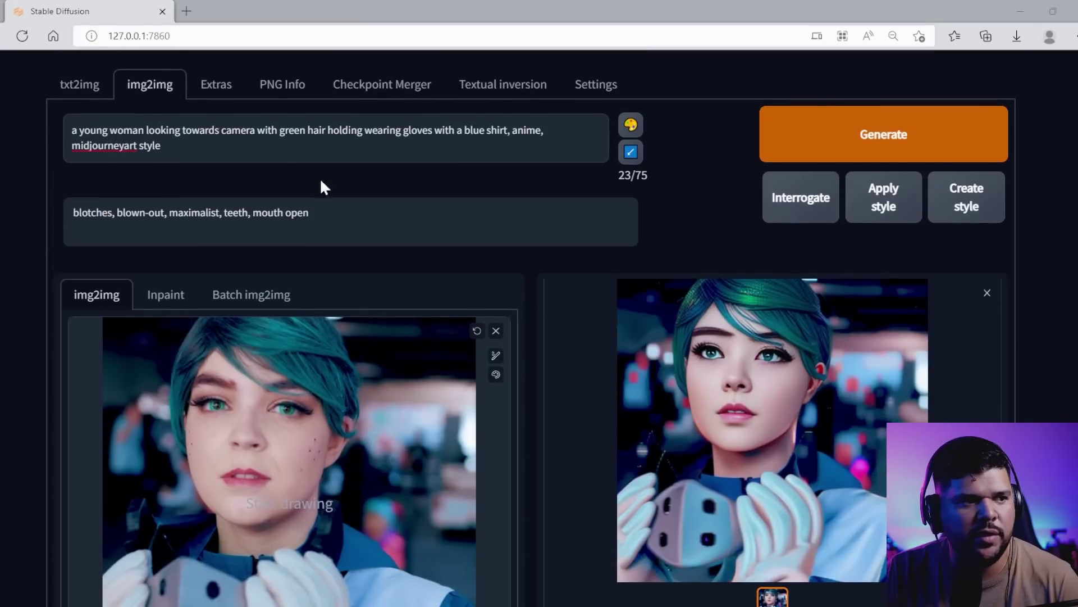
pyautogui.scroll(-2, 582, 335)
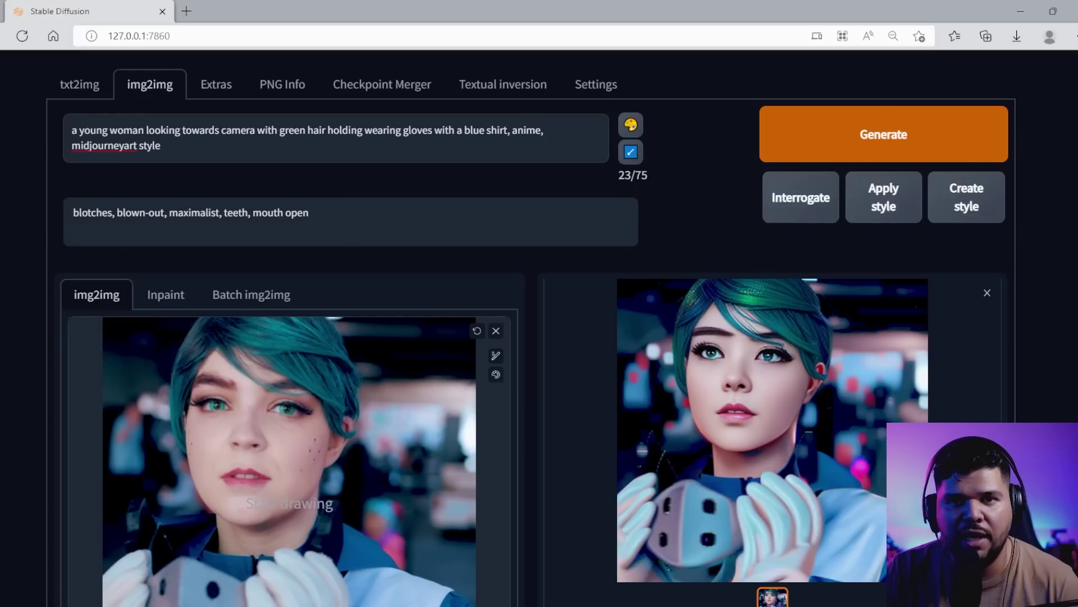
pyautogui.scroll(-5, 516, 354)
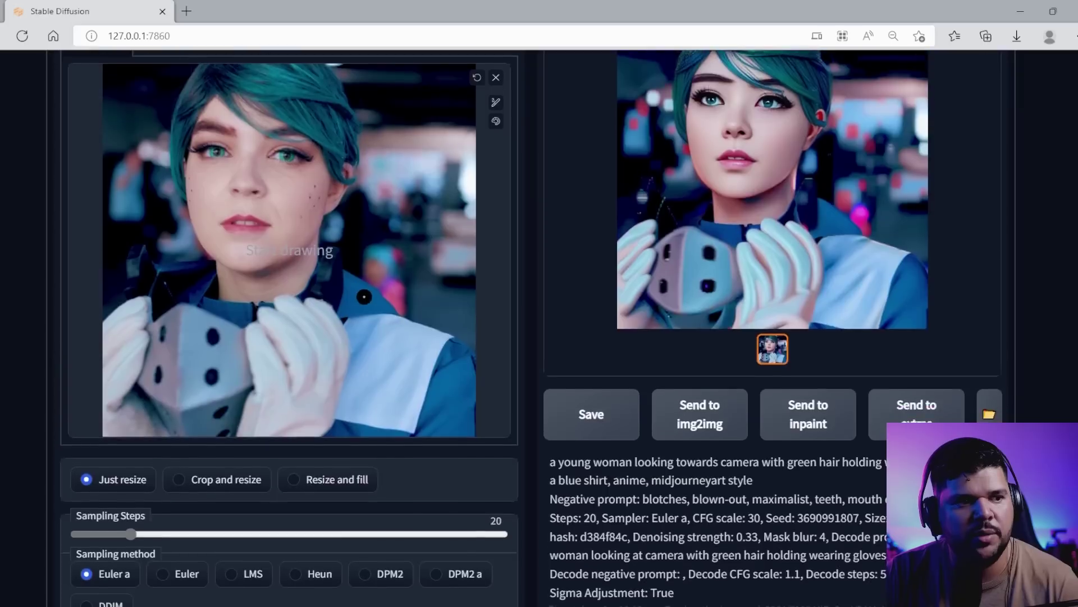
pyautogui.scroll(5, 517, 354)
# Clear the img2img source and pick Izuku50.png from the Izuka folder as the new input
pyautogui.click(496, 330)
pyautogui.scroll(-5, 517, 354)
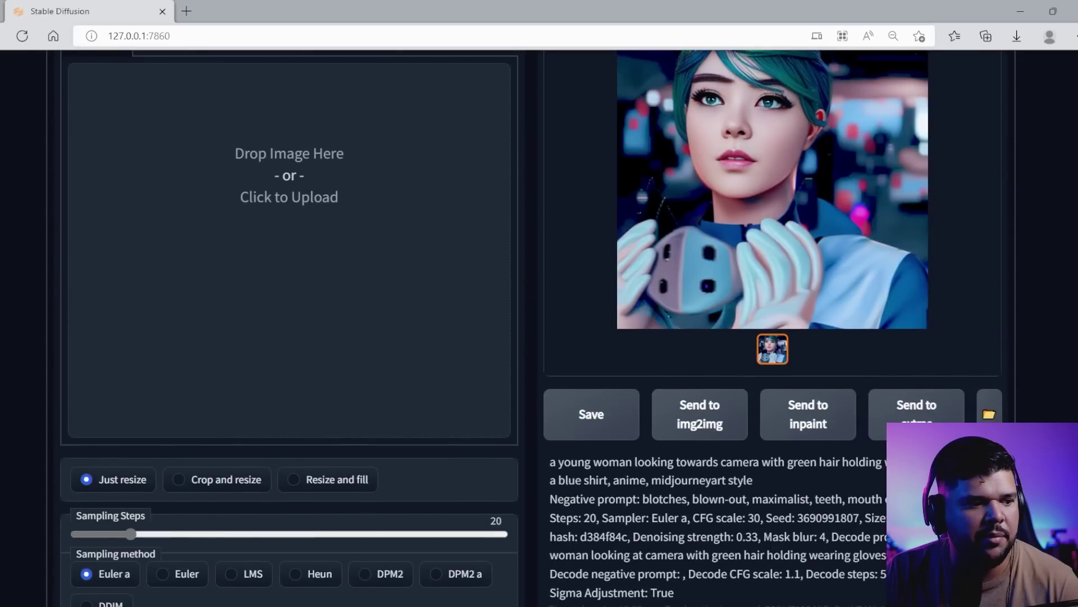
pyautogui.click(161, 590)
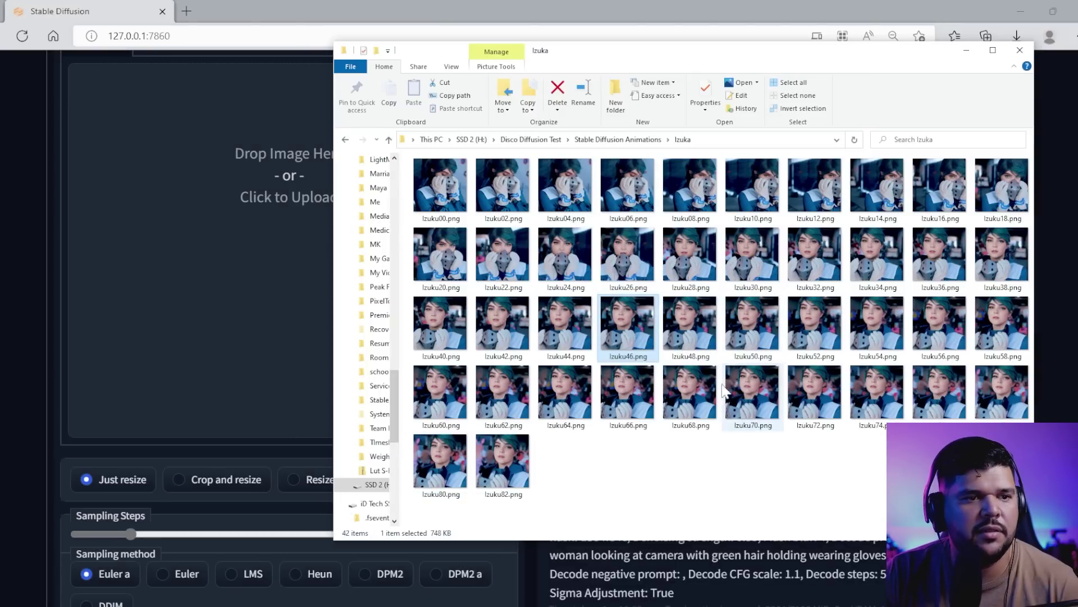
pyautogui.click(737, 345)
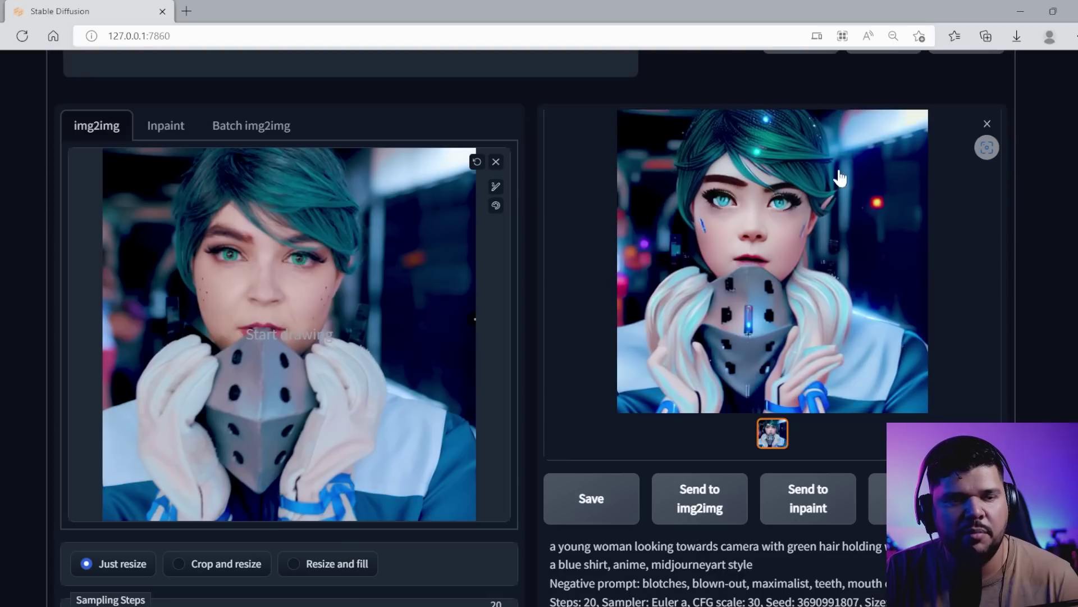
# Check the batch img2img Mask_out output directory, then minimize the browser to show that folder
pyautogui.scroll(-1, 740, 265)
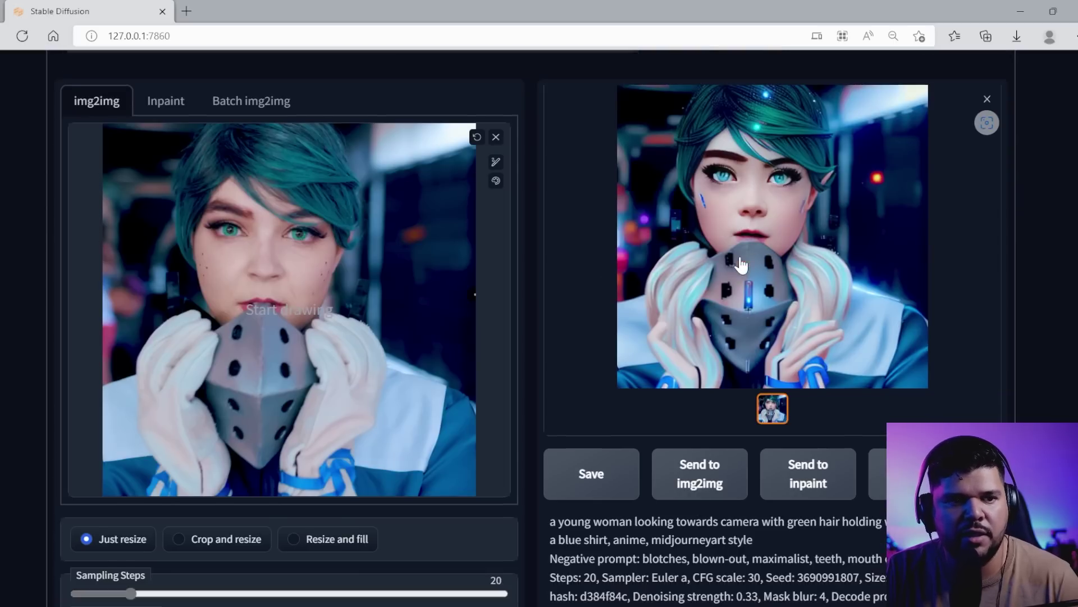
pyautogui.scroll(2, 740, 265)
pyautogui.scroll(-7, 554, 293)
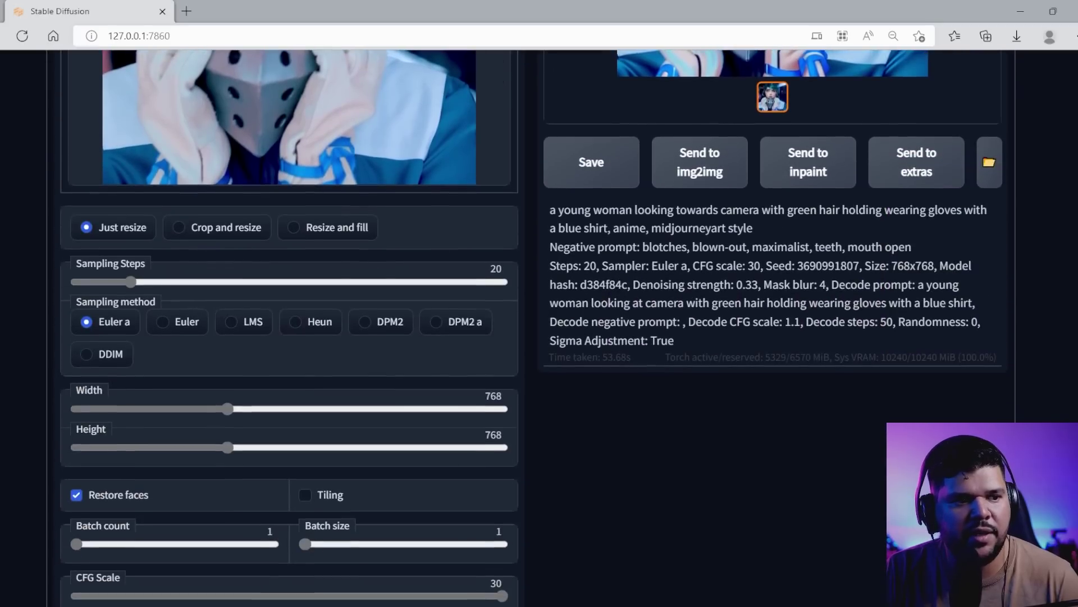
pyautogui.scroll(3, 544, 472)
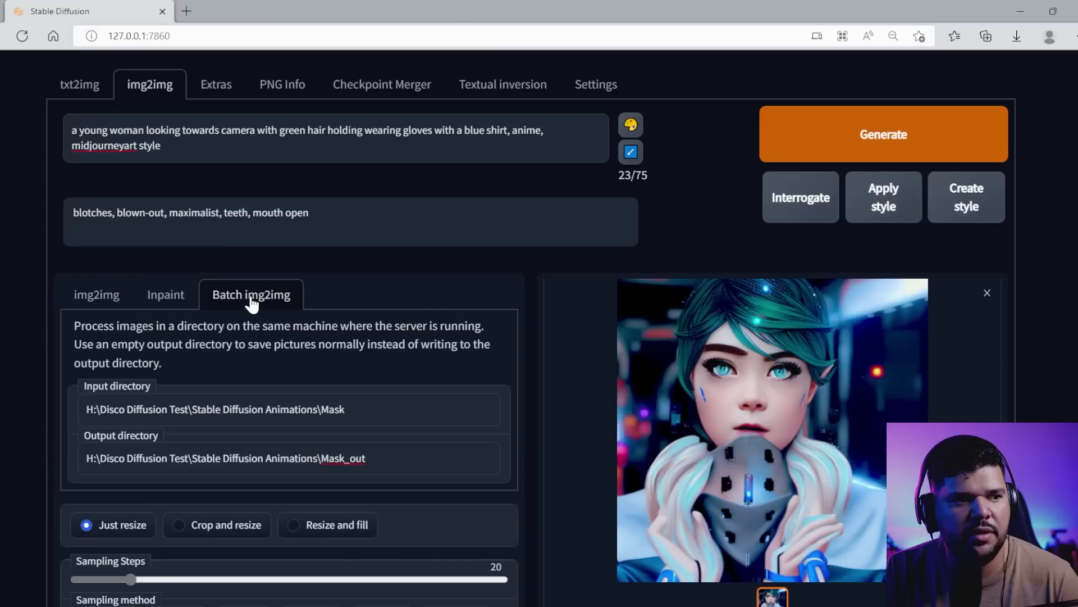
pyautogui.scroll(-7, 533, 326)
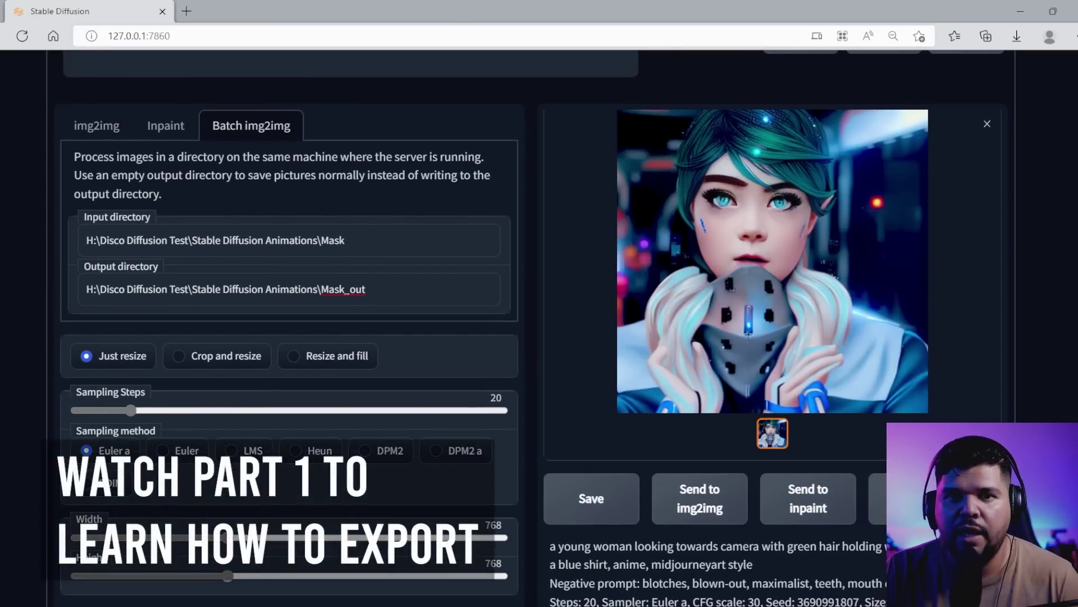
pyautogui.scroll(3, 372, 270)
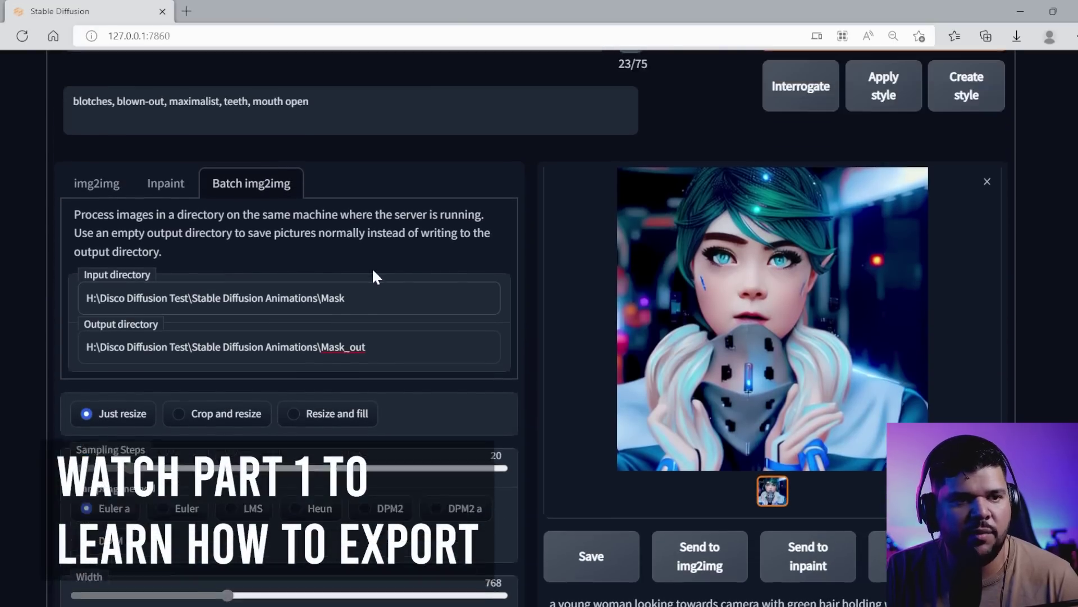
pyautogui.click(364, 458)
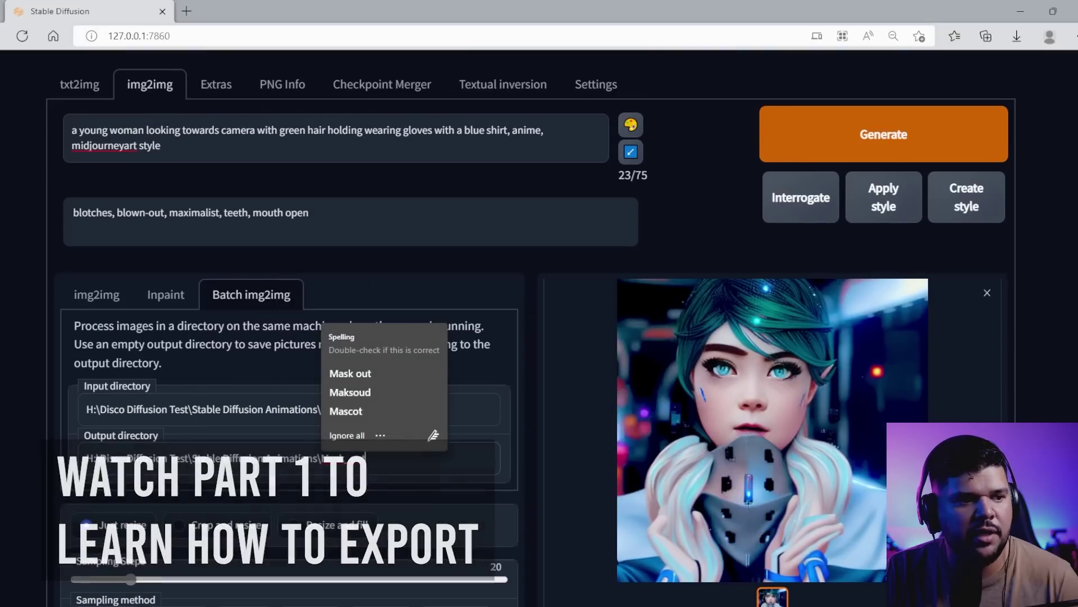
pyautogui.click(1021, 11)
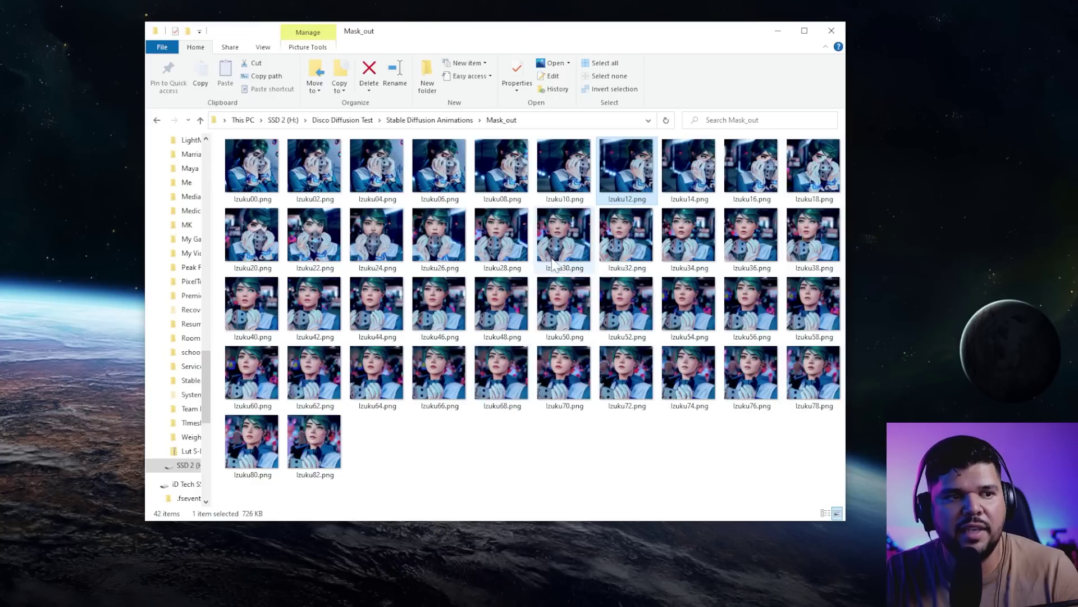
# Inspect the first output frames in Mask_out, up to Izuku06
pyautogui.click(264, 191)
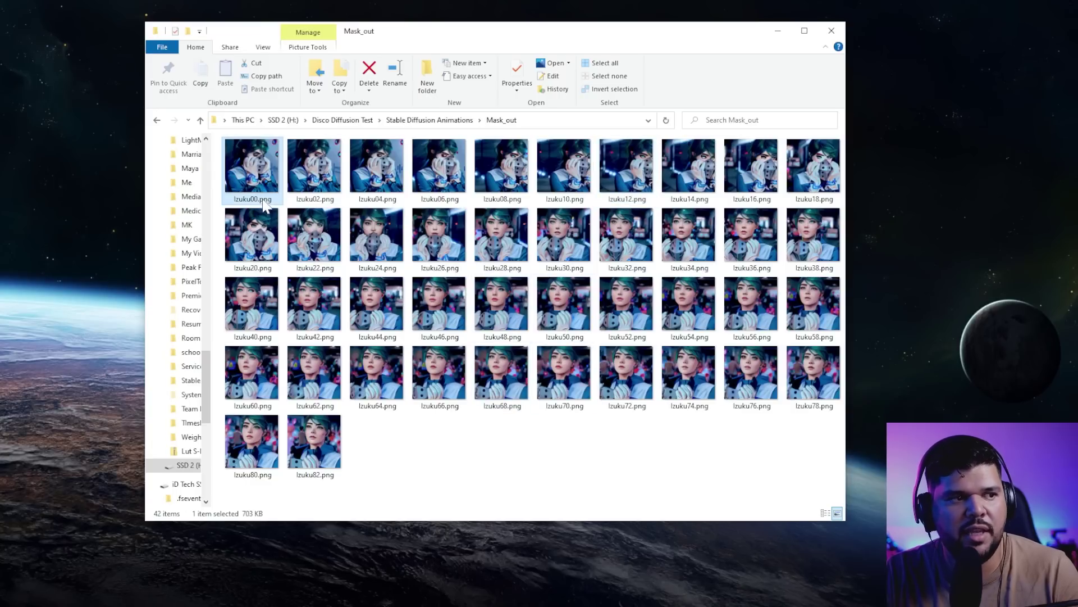
pyautogui.click(331, 185)
pyautogui.click(381, 193)
pyautogui.click(441, 191)
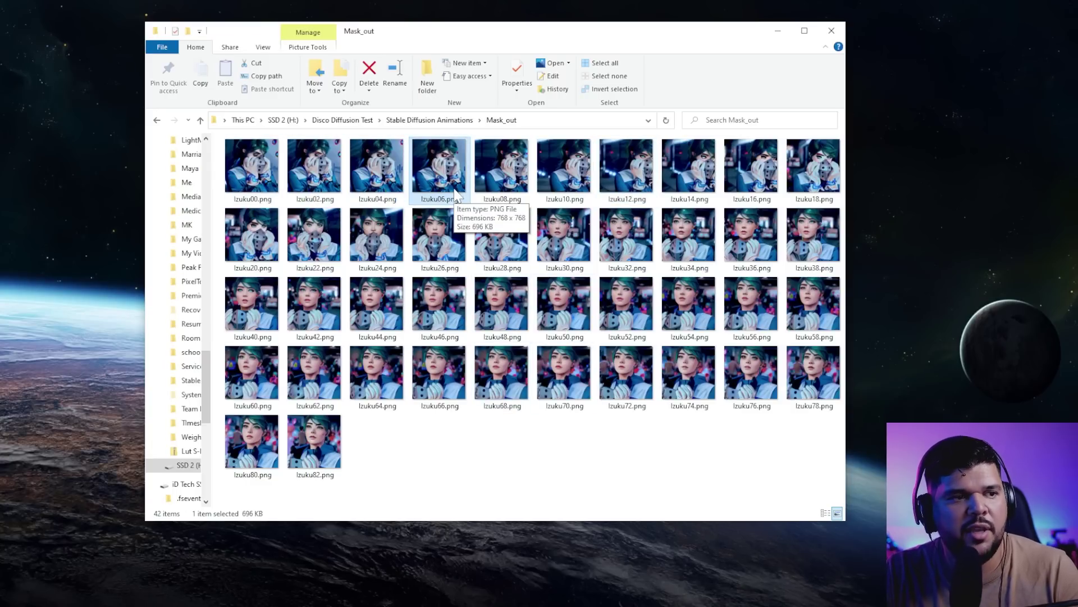
# Batch-rename all 42 frames to 'izuku', producing izuku (1).png through izuku (42).png
pyautogui.click(280, 191)
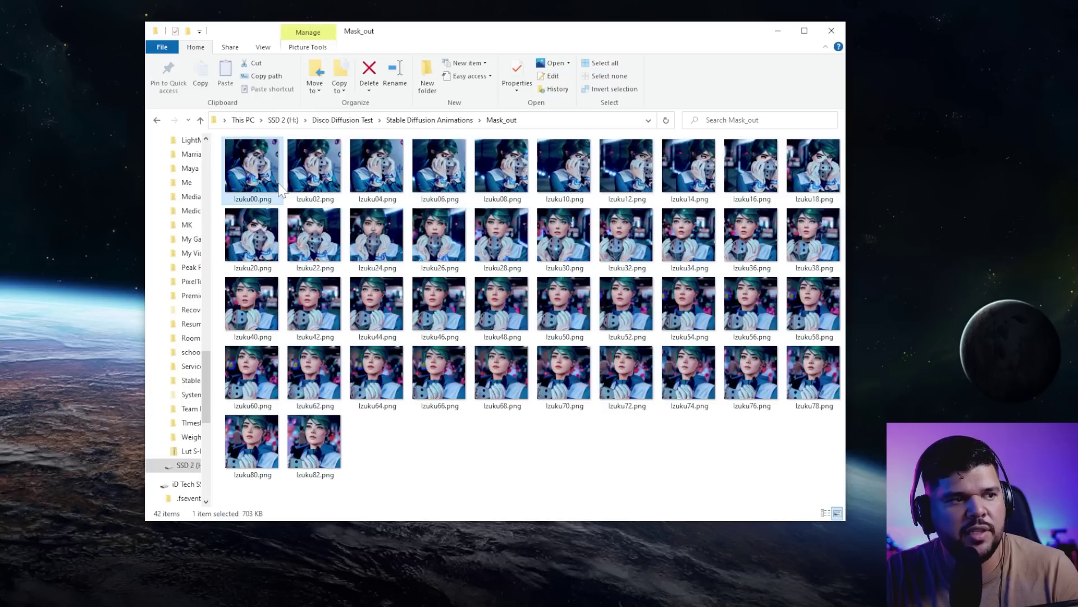
pyautogui.hotkey('ctrl', 'a')
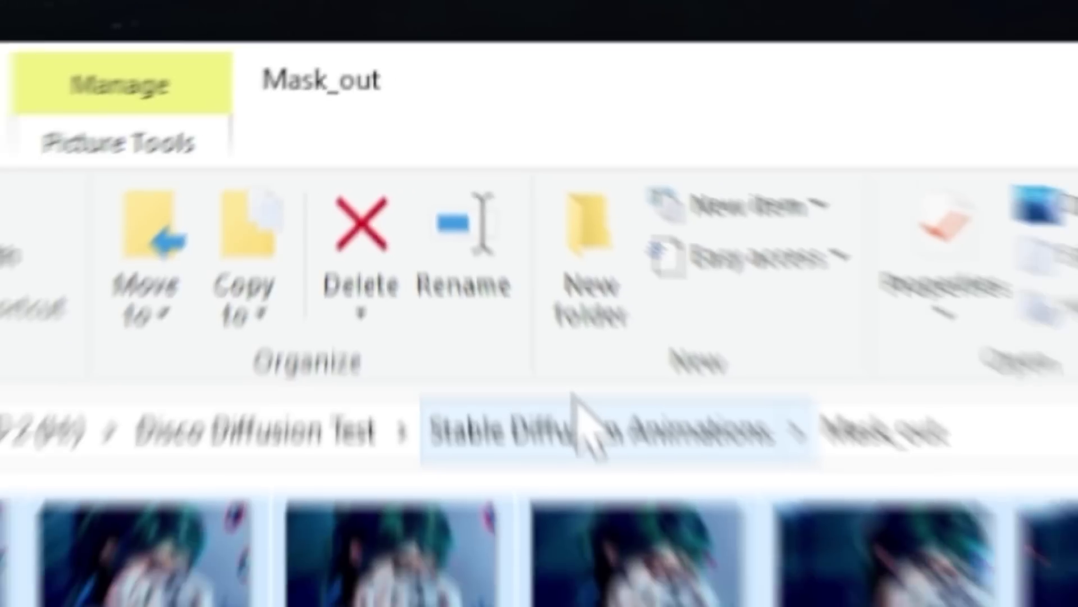
pyautogui.press('F2')
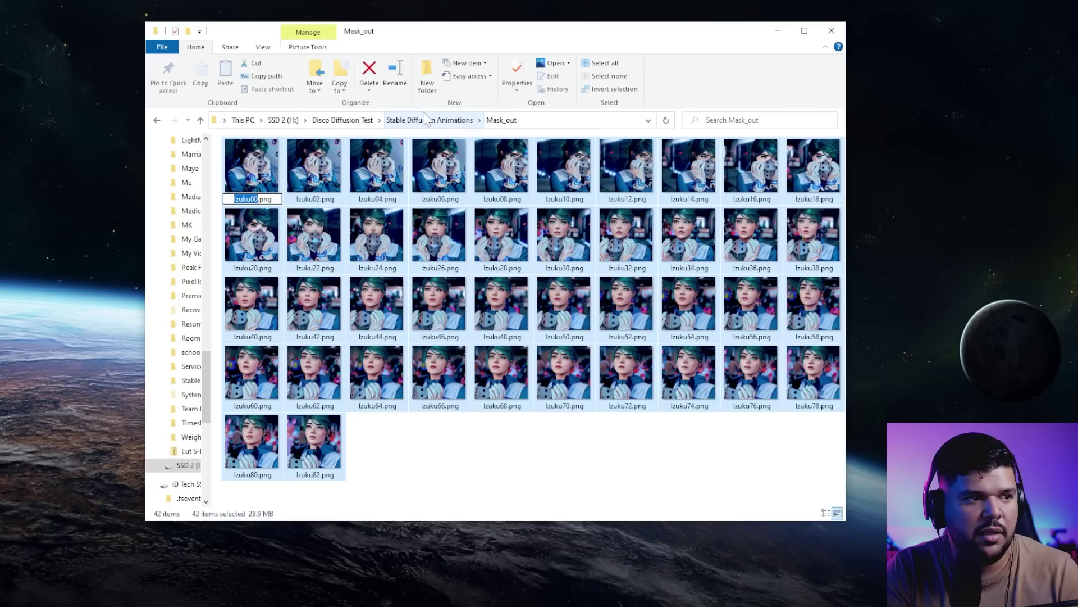
pyautogui.press('BackSpace')
pyautogui.write('izuku')
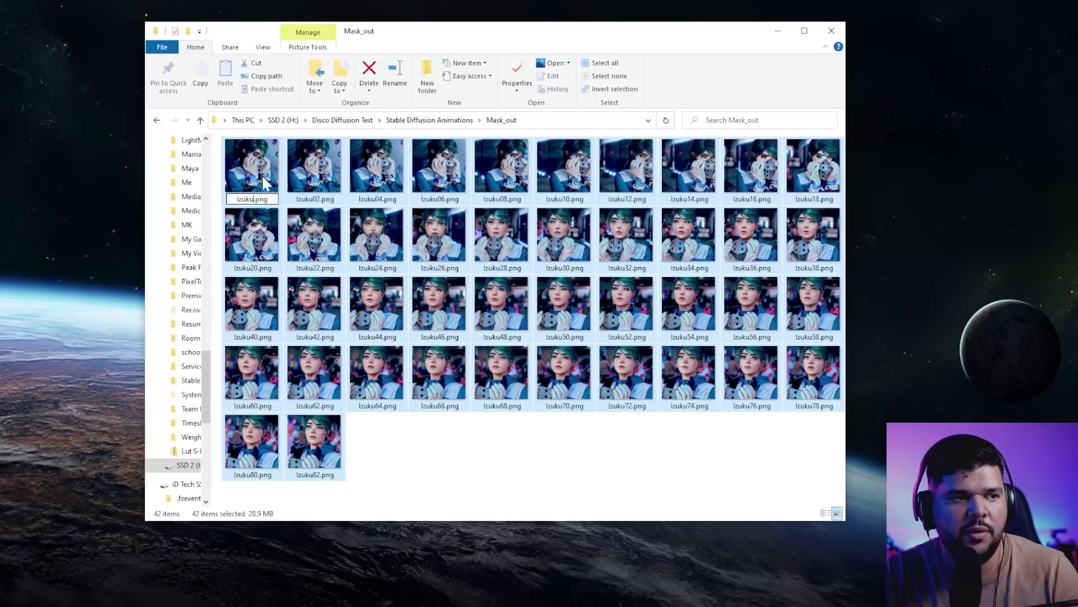
pyautogui.press('Return')
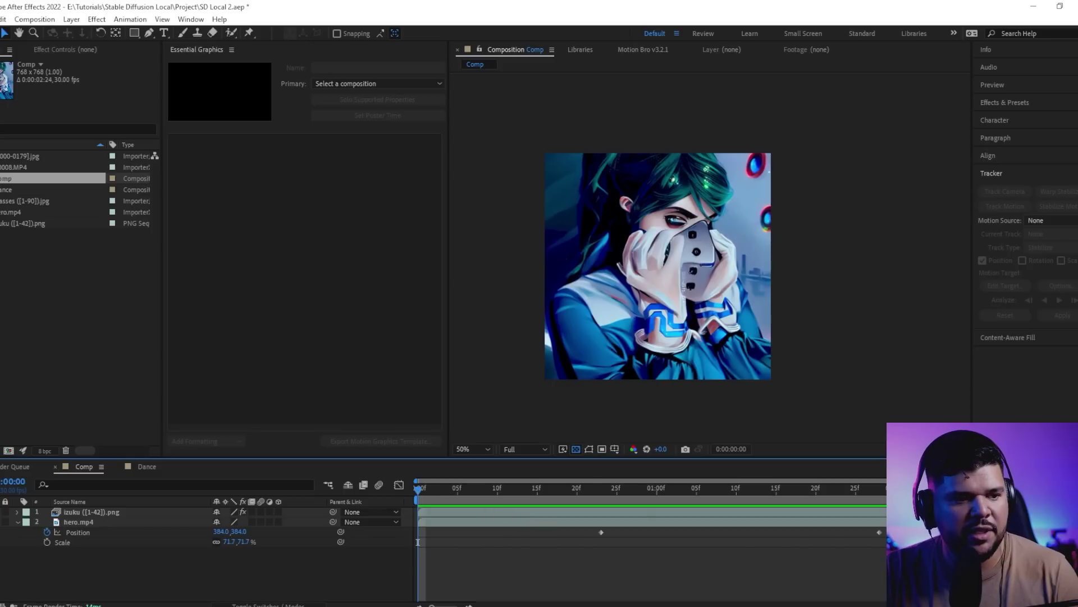
pyautogui.press('End')
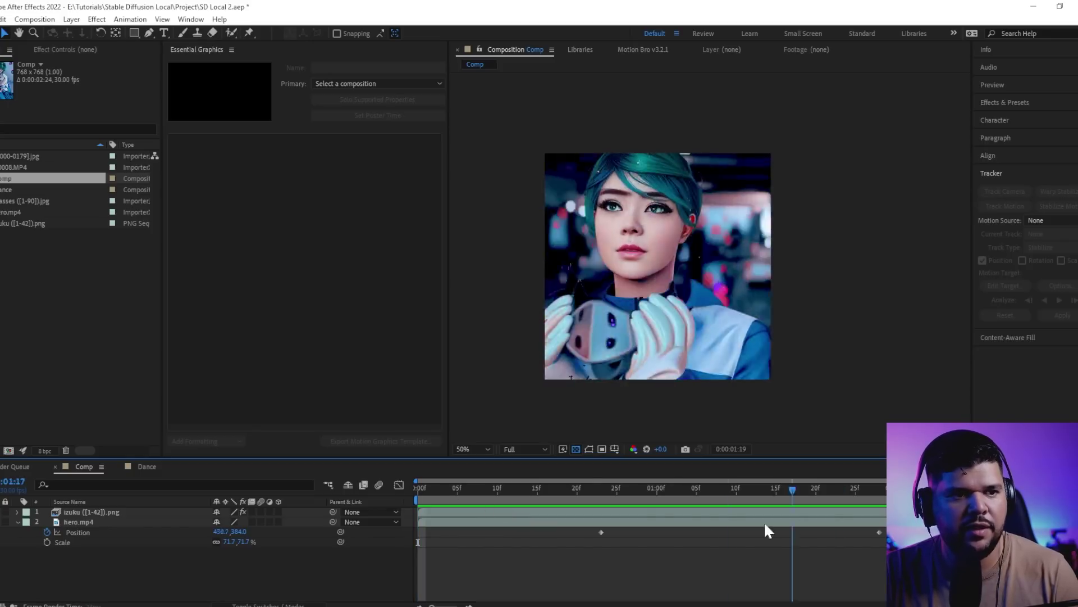
pyautogui.press('Home')
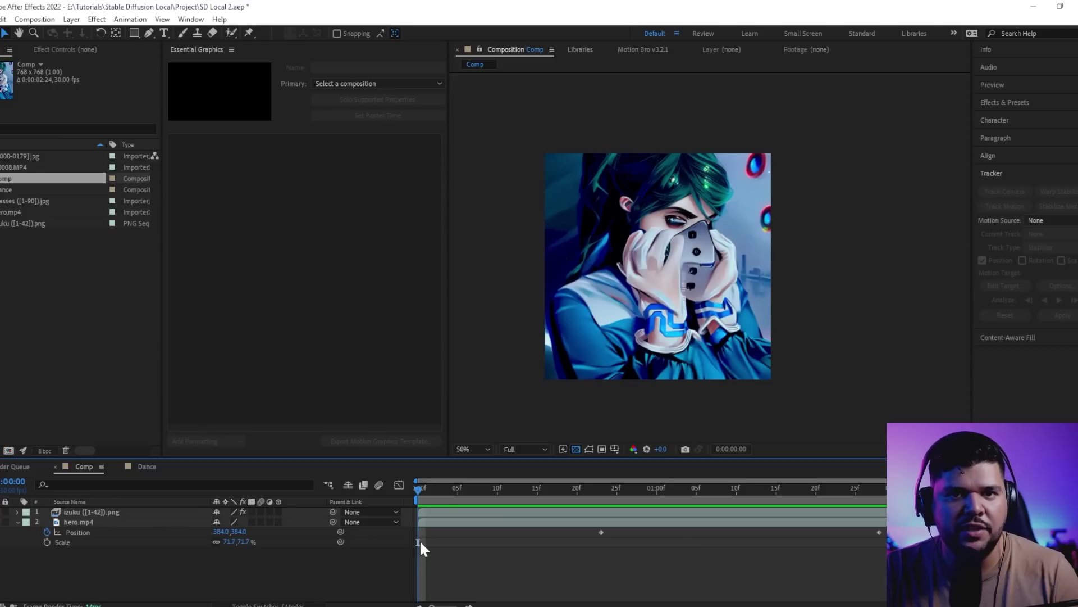
pyautogui.press('space')
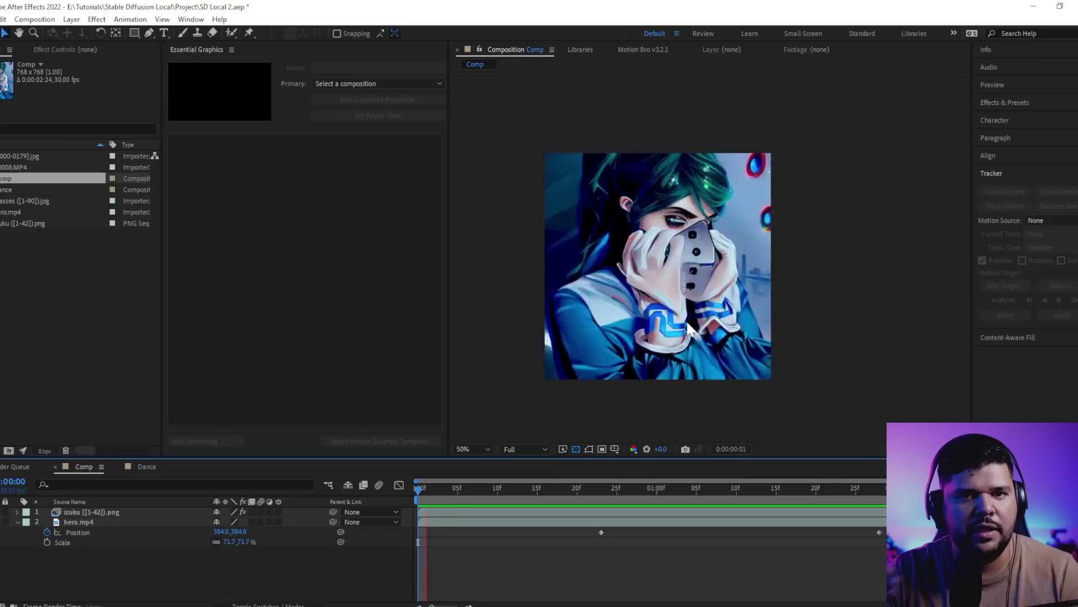
pyautogui.press('space')
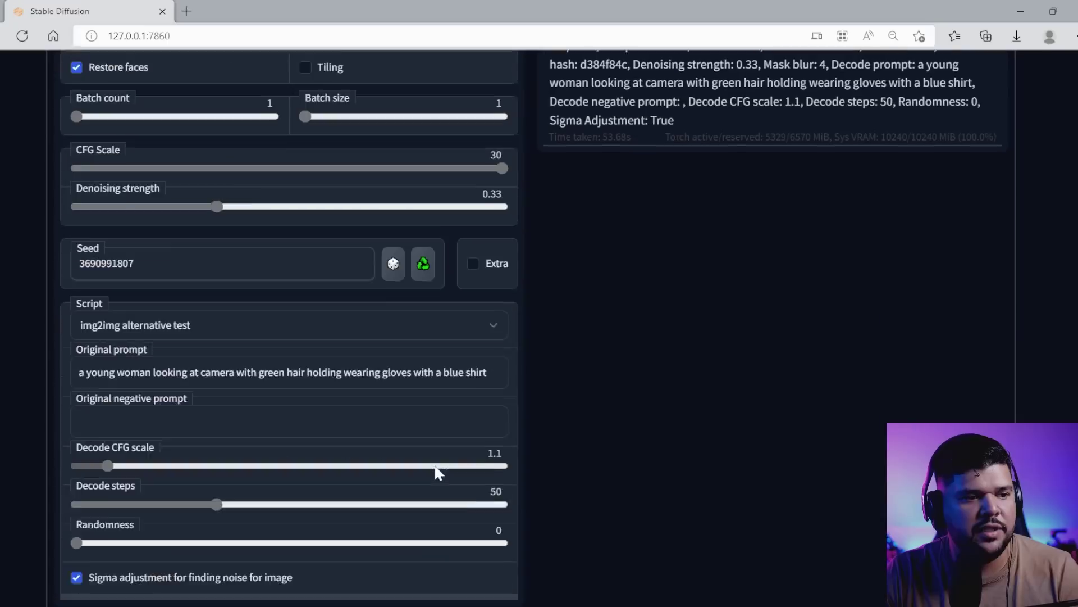
pyautogui.scroll(-1, 436, 472)
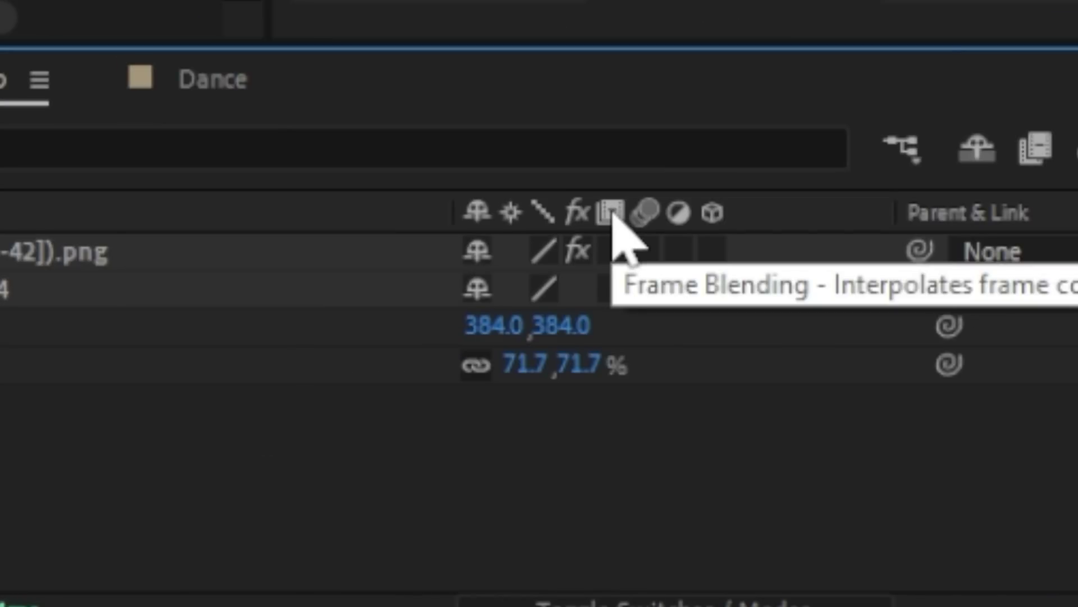
# Enable frame blending on the izuku ([1-42]).png layer and play back the blended animation
pyautogui.click(613, 251)
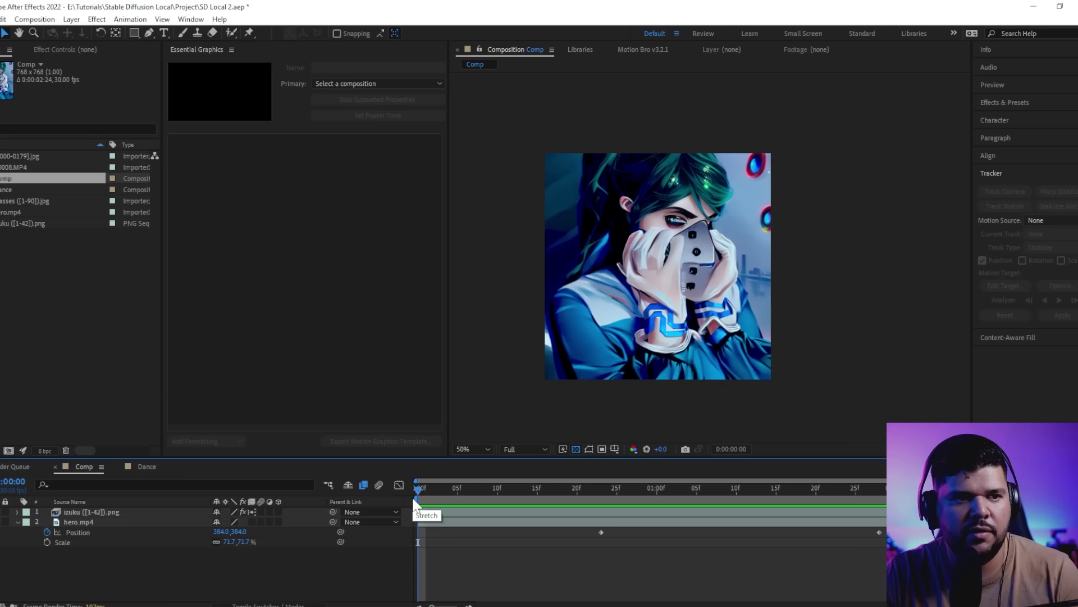
pyautogui.press('space')
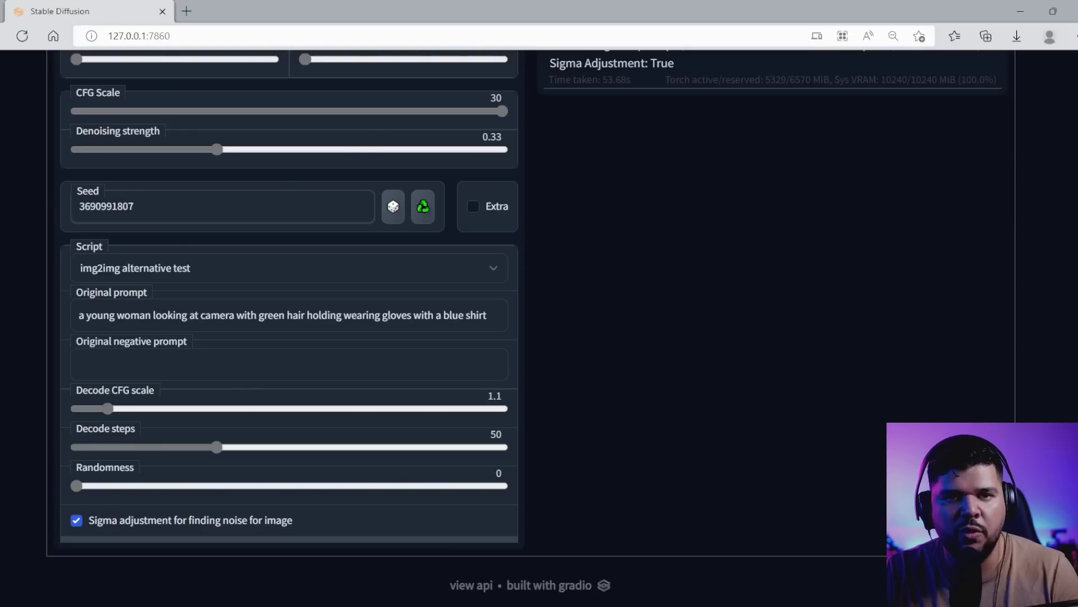
pyautogui.click(1018, 13)
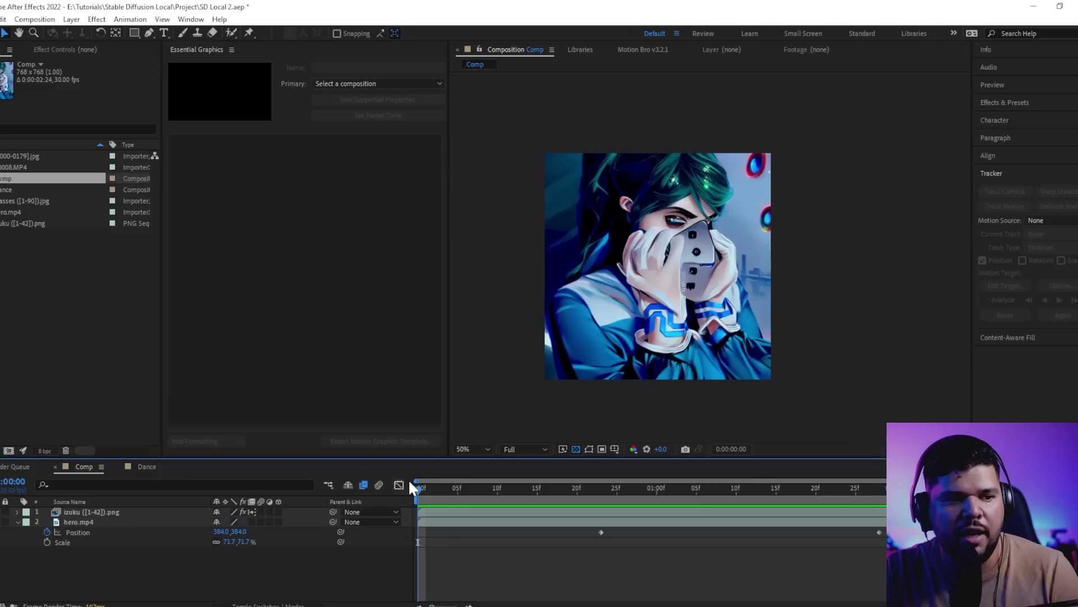
# Place the [0000-0179].jpg sunglasses-girl sequence as the top layer of the Comp and preview playback
pyautogui.moveTo(437, 486); pyautogui.dragTo(410, 490)
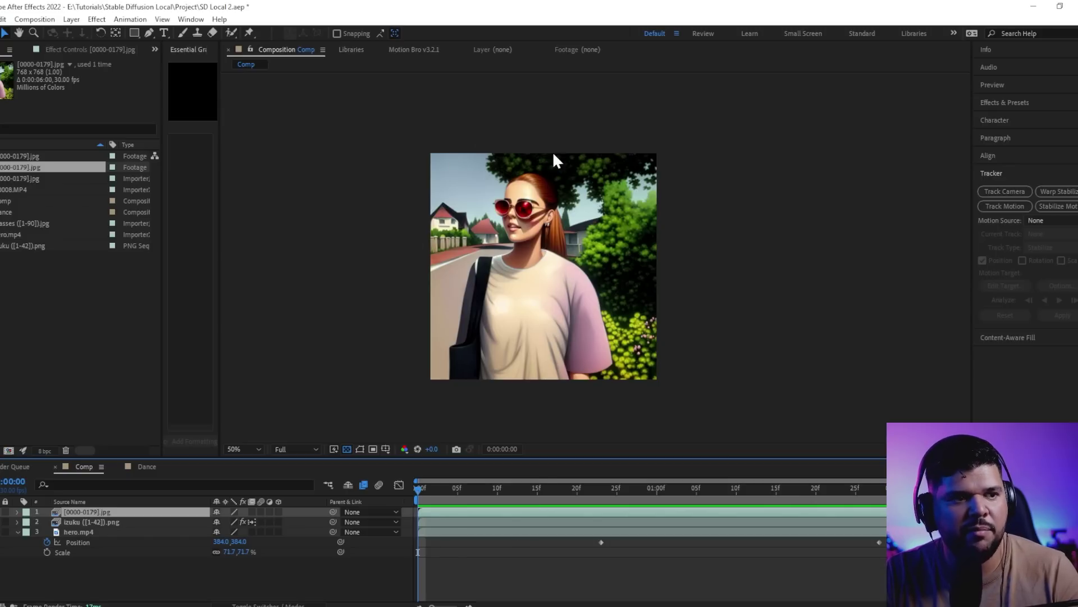
pyautogui.press('space')
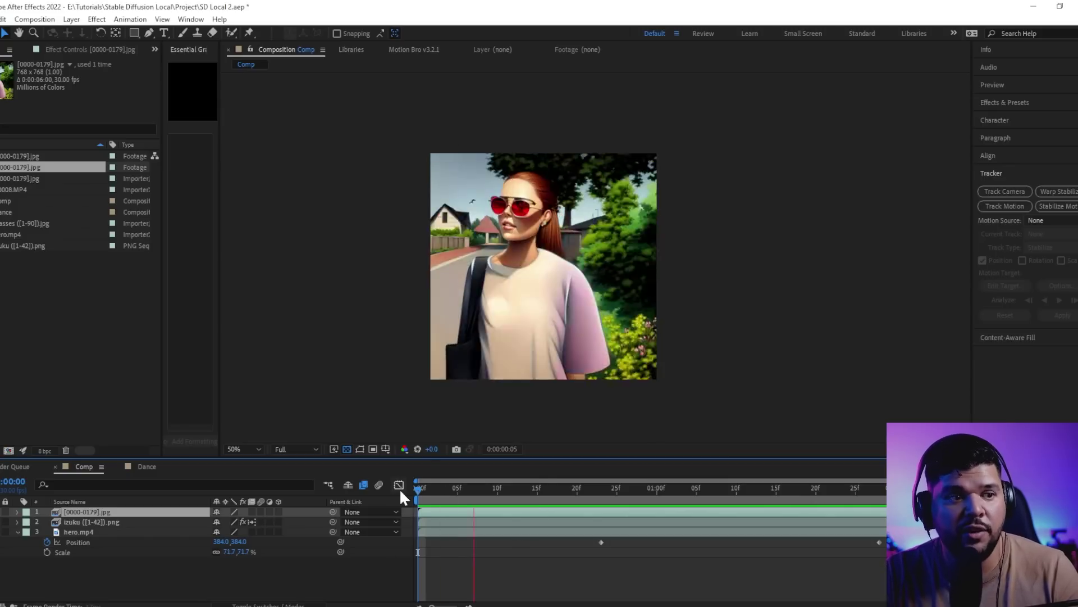